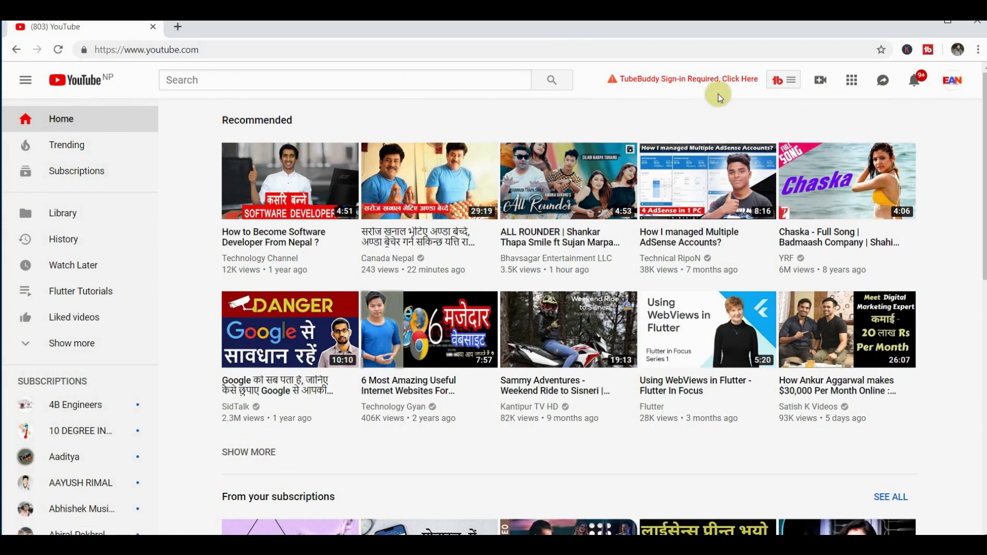
Start a YouTube upload of the video file "[In Nepali ] How to Make Professional Video From Mobile" from the unuploaded video folder.
{"action": "left_click", "coordinate": [820, 80]}
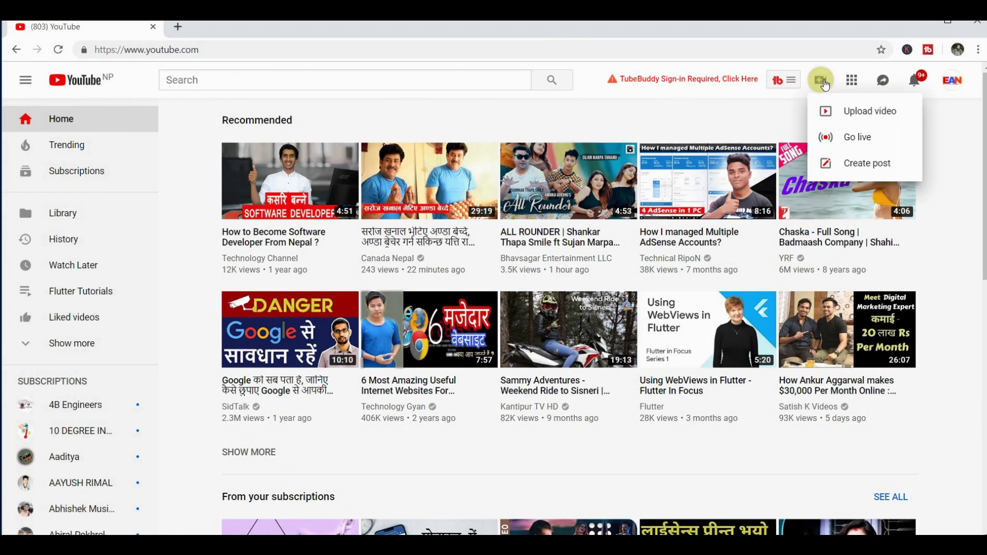
{"action": "left_click", "coordinate": [864, 114]}
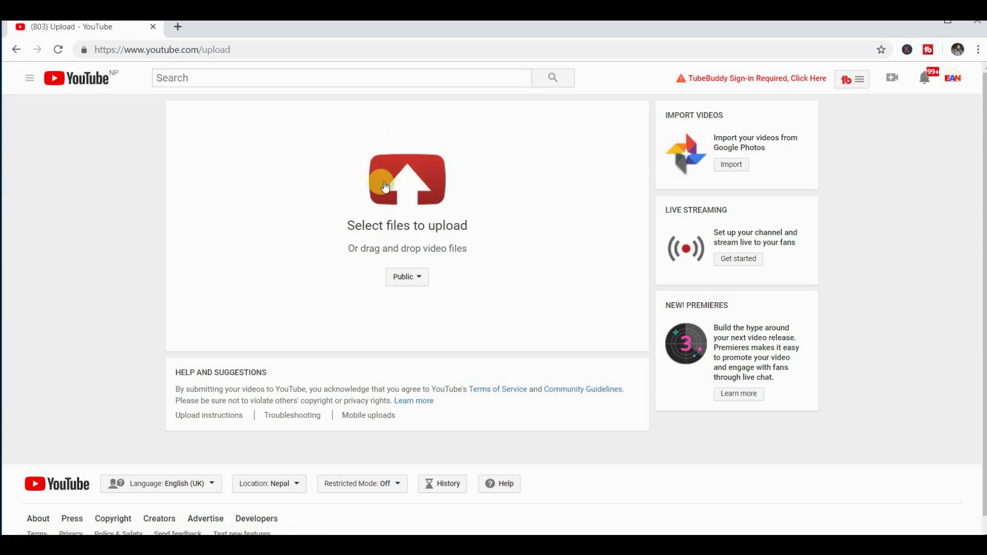
{"action": "left_click", "coordinate": [414, 191]}
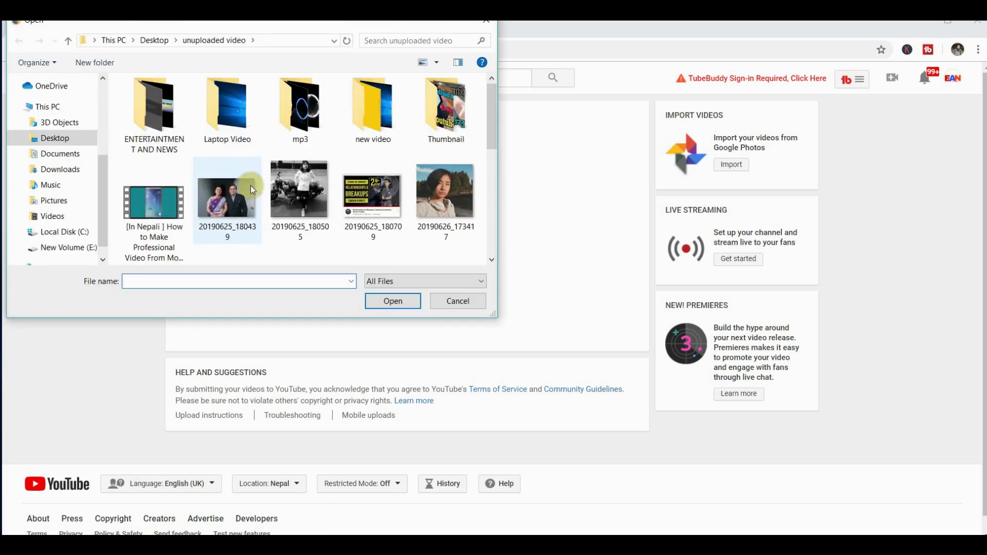
{"action": "scroll", "coordinate": [251, 185], "scroll_direction": "down", "scroll_amount": 2}
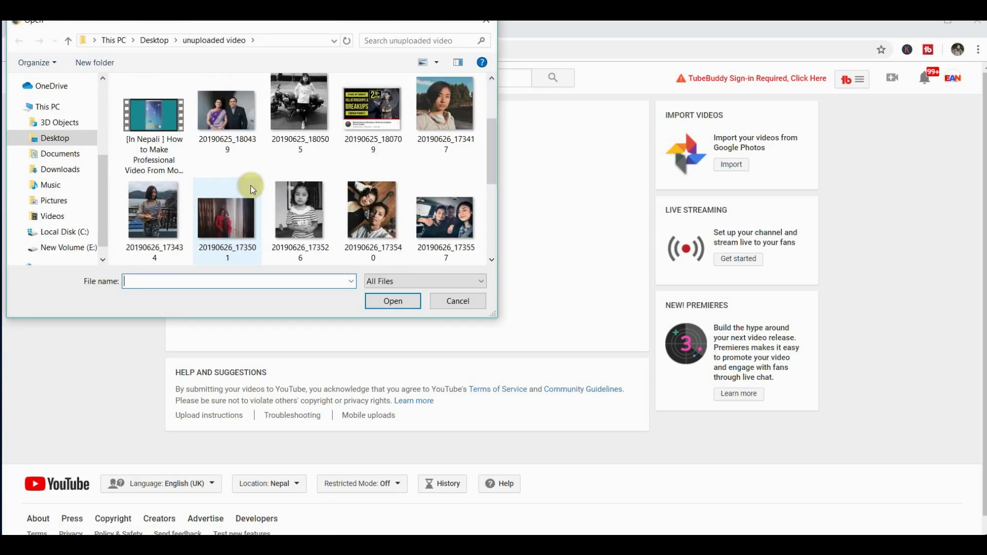
{"action": "left_click", "coordinate": [160, 136]}
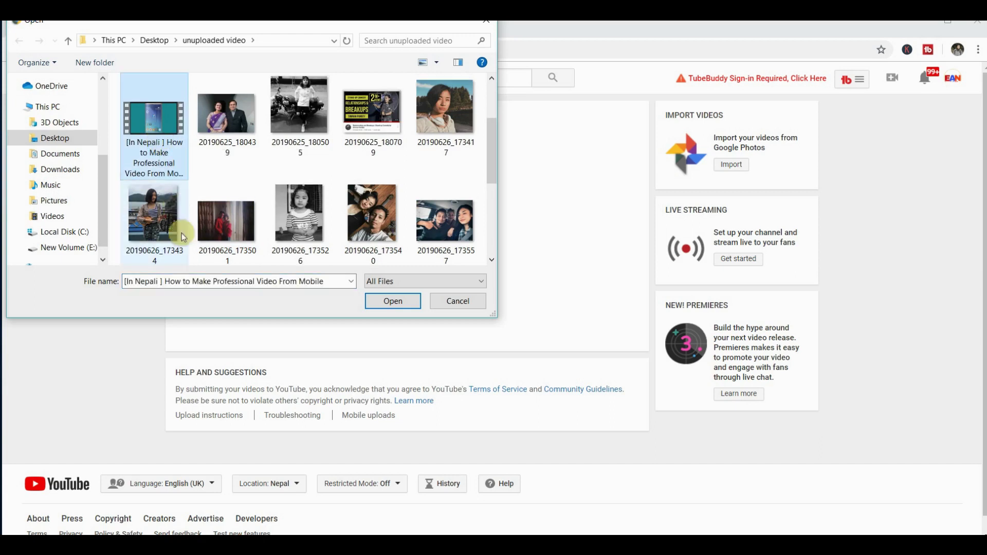
{"action": "left_click", "coordinate": [395, 301]}
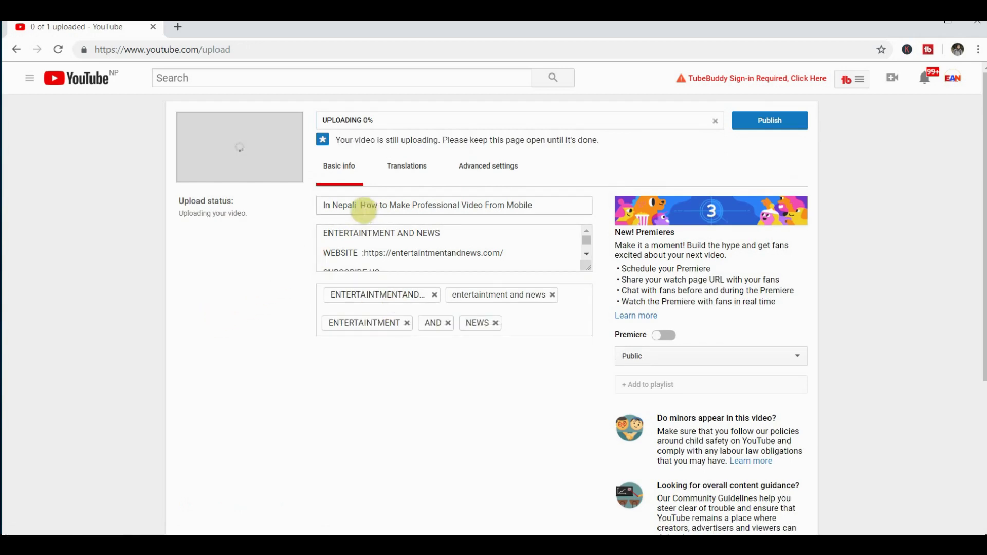
Edit the video title to read "[ In Nepali ] How to Make Professional Video From Mobile".
{"action": "scroll", "coordinate": [260, 337], "scroll_direction": "down", "scroll_amount": 5}
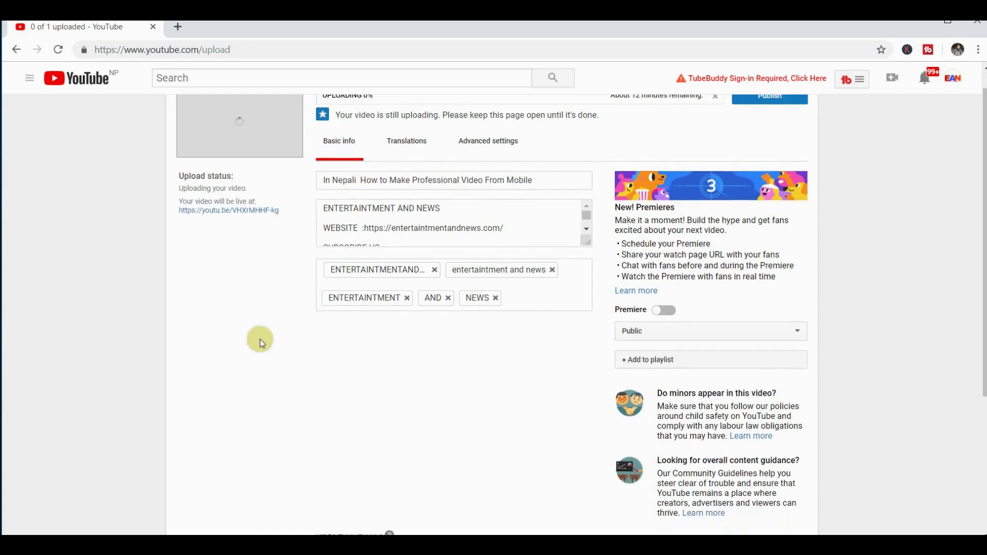
{"action": "scroll", "coordinate": [261, 339], "scroll_direction": "up", "scroll_amount": 5}
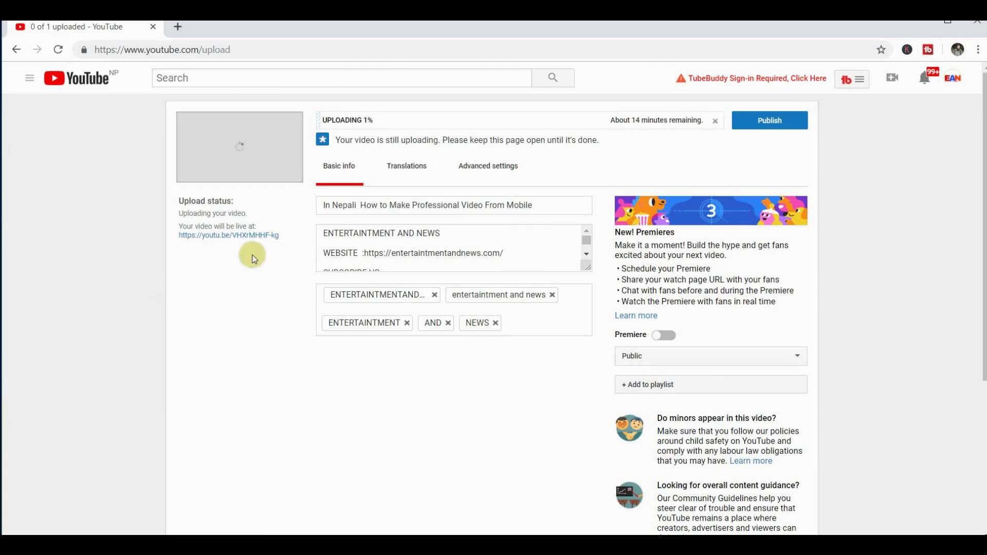
{"action": "left_click", "coordinate": [325, 208]}
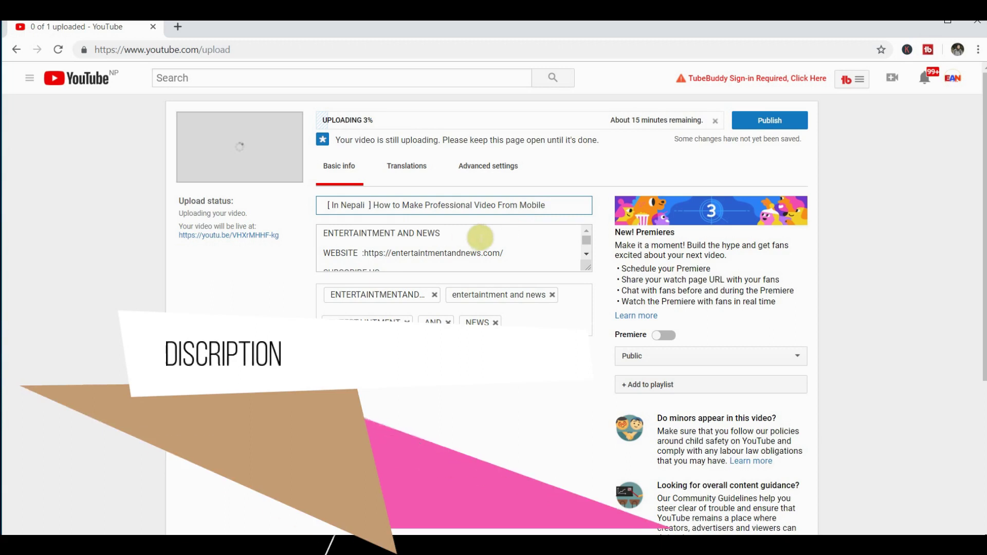
Review the video's description text, from the website link down to the social media links.
{"action": "left_click", "coordinate": [463, 235]}
{"action": "left_click", "coordinate": [522, 258]}
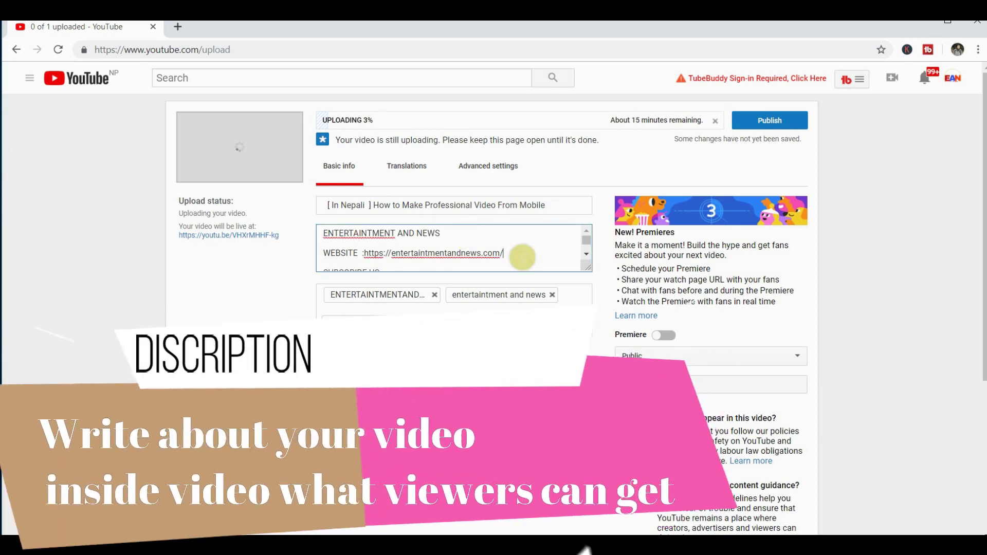
{"action": "scroll", "coordinate": [529, 263], "scroll_direction": "down", "scroll_amount": 1}
{"action": "scroll", "coordinate": [455, 255], "scroll_direction": "down", "scroll_amount": 3}
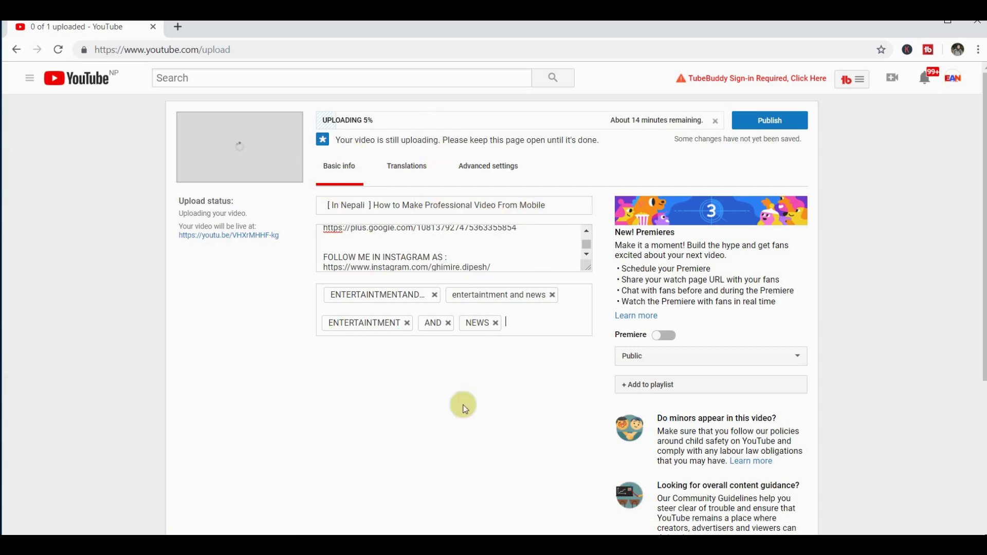
Add the video to the playlists "How To Playlist" and "New Youtubers guide In Nepali".
{"action": "left_click", "coordinate": [657, 387]}
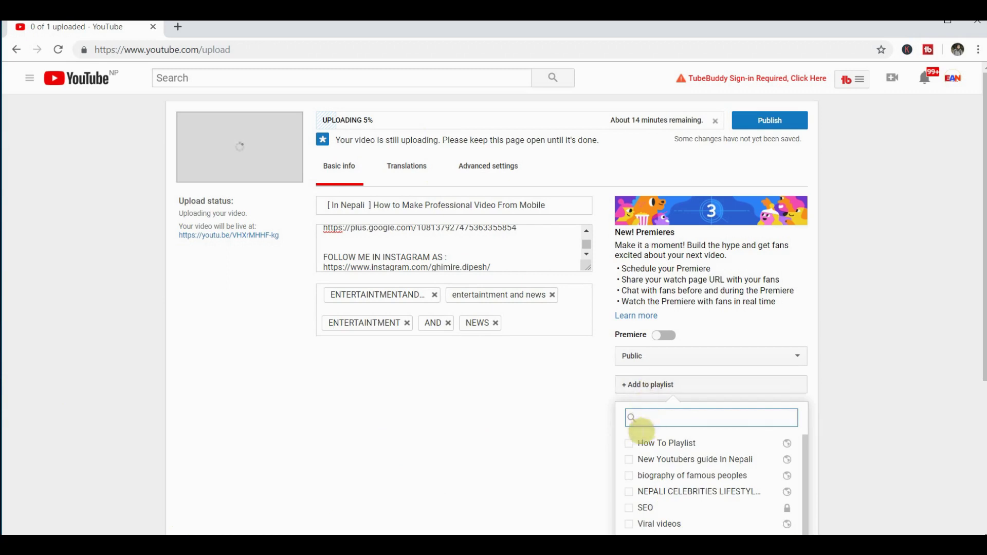
{"action": "left_click", "coordinate": [629, 443]}
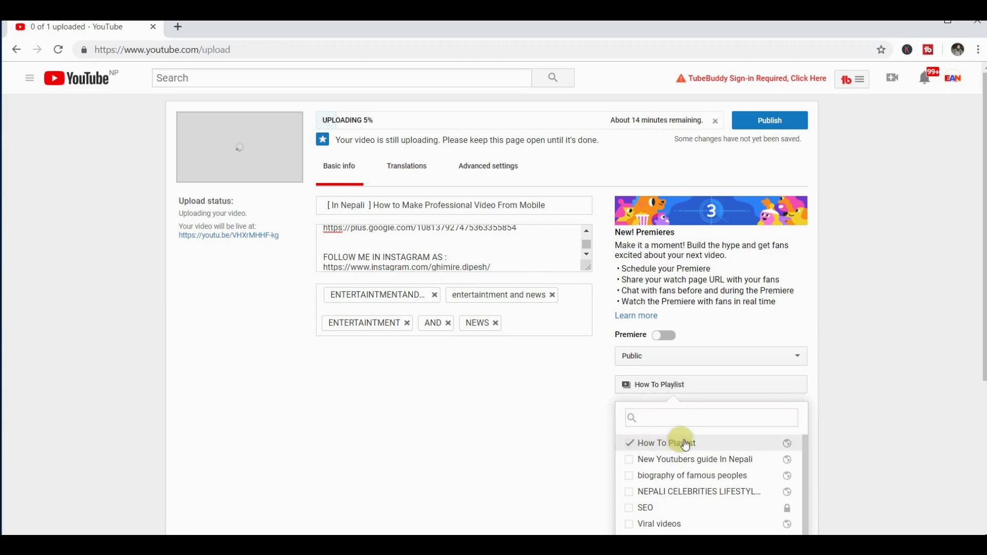
{"action": "left_click", "coordinate": [627, 459]}
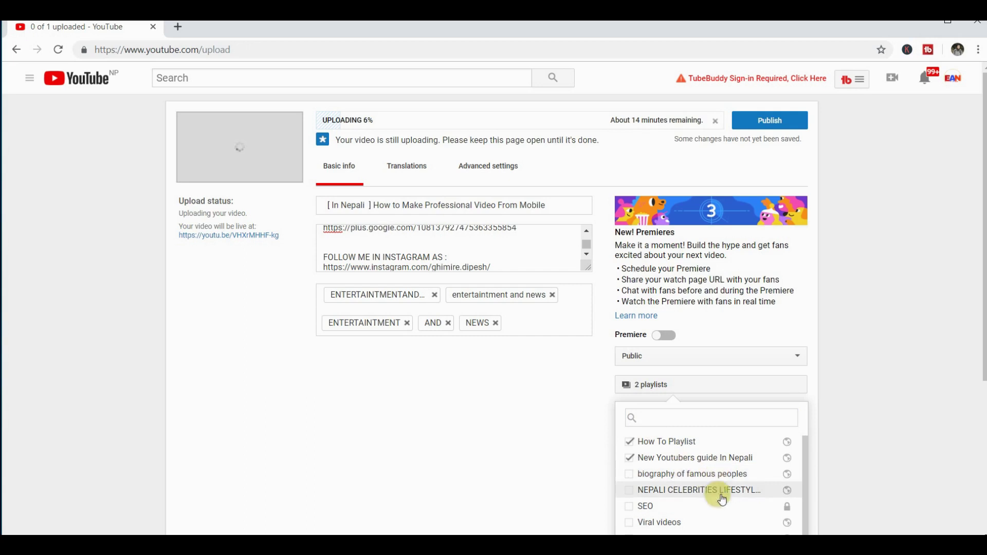
{"action": "scroll", "coordinate": [722, 500], "scroll_direction": "down", "scroll_amount": 3}
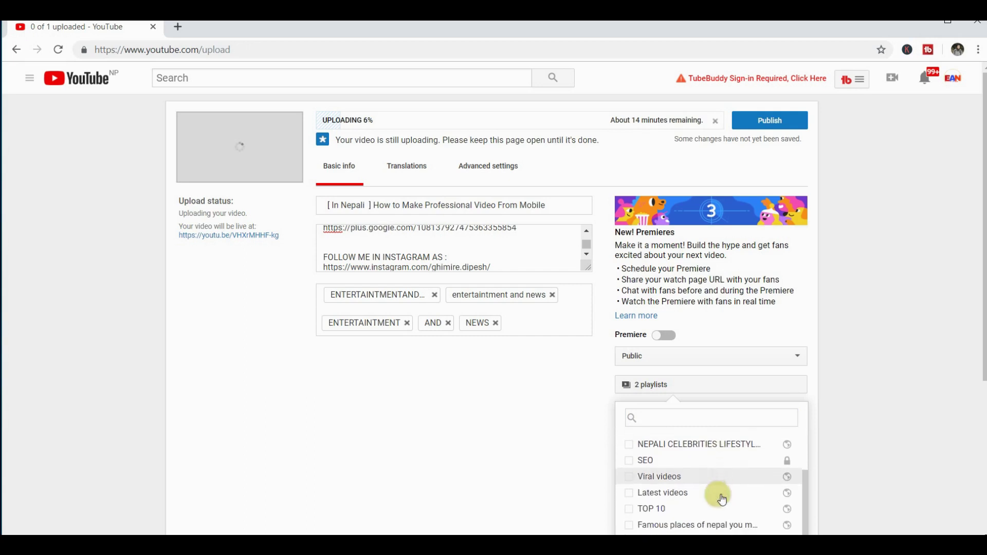
{"action": "scroll", "coordinate": [722, 500], "scroll_direction": "up", "scroll_amount": 3}
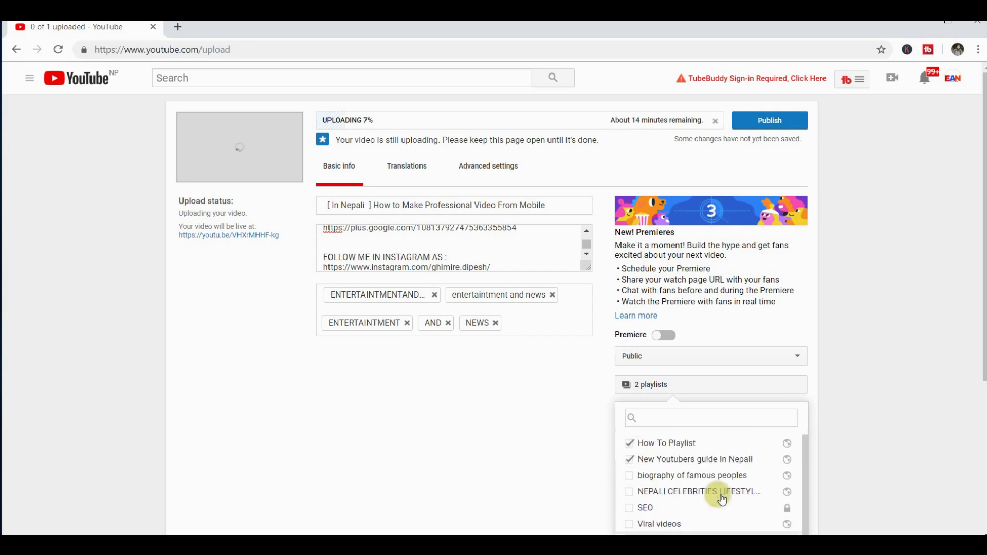
{"action": "left_click", "coordinate": [534, 401]}
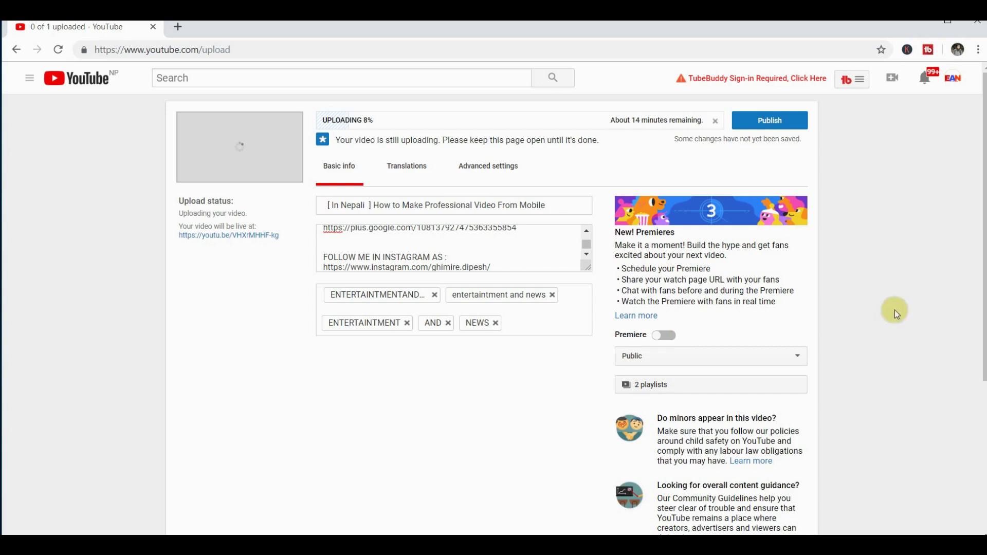
{"action": "scroll", "coordinate": [896, 314], "scroll_direction": "down", "scroll_amount": 5}
{"action": "scroll", "coordinate": [895, 310], "scroll_direction": "up", "scroll_amount": 5}
{"action": "scroll", "coordinate": [353, 427], "scroll_direction": "down", "scroll_amount": 3}
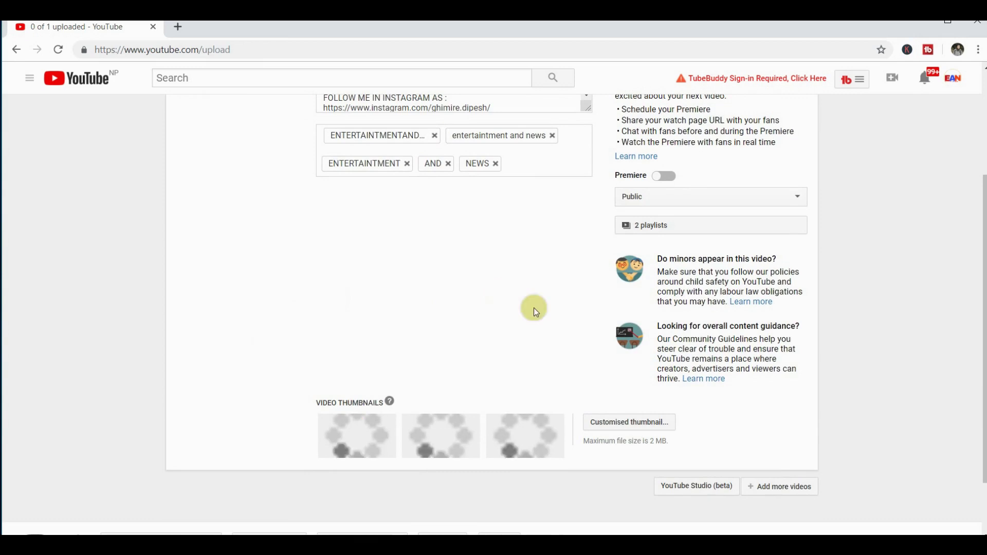
{"action": "left_click", "coordinate": [622, 424]}
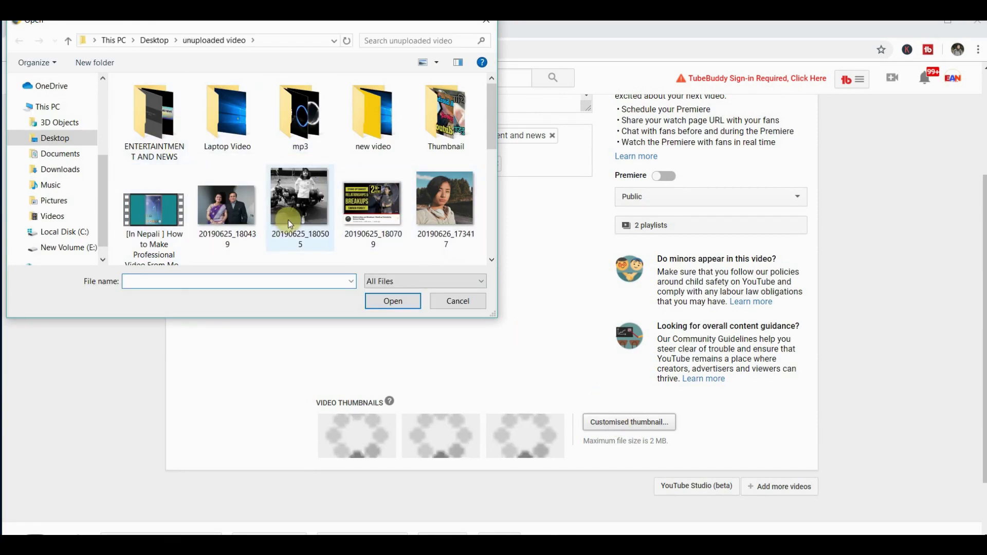
{"action": "scroll", "coordinate": [288, 220], "scroll_direction": "down", "scroll_amount": 5}
{"action": "left_click", "coordinate": [164, 233]}
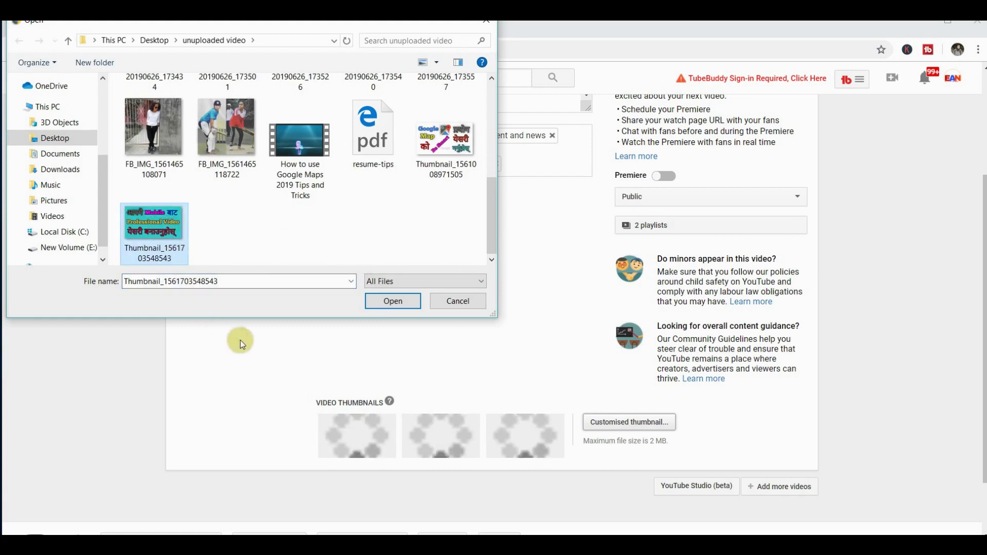
{"action": "left_click", "coordinate": [393, 301]}
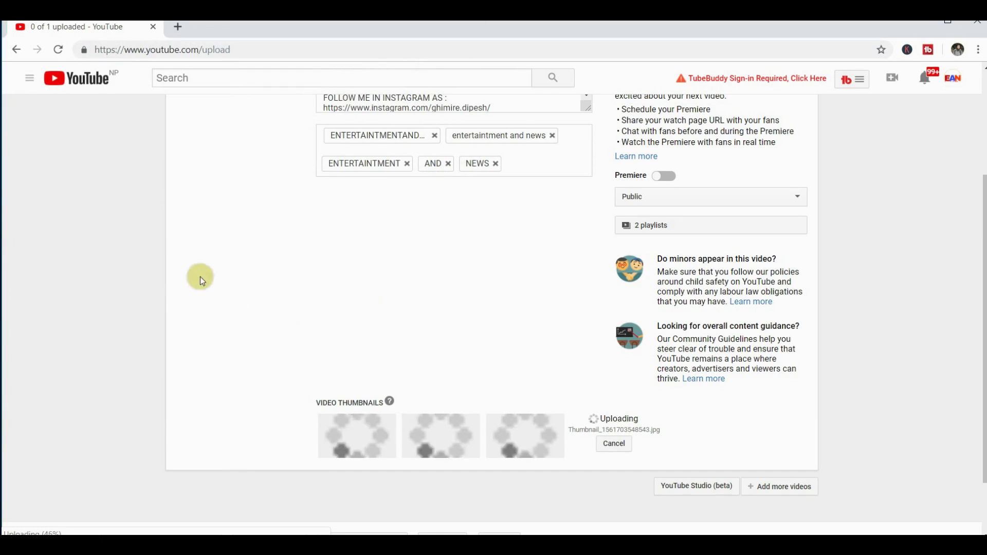
Go back to the video title and open the YouTube home page in a new browser tab.
{"action": "scroll", "coordinate": [201, 279], "scroll_direction": "up", "scroll_amount": 3}
{"action": "scroll", "coordinate": [200, 278], "scroll_direction": "up", "scroll_amount": 3}
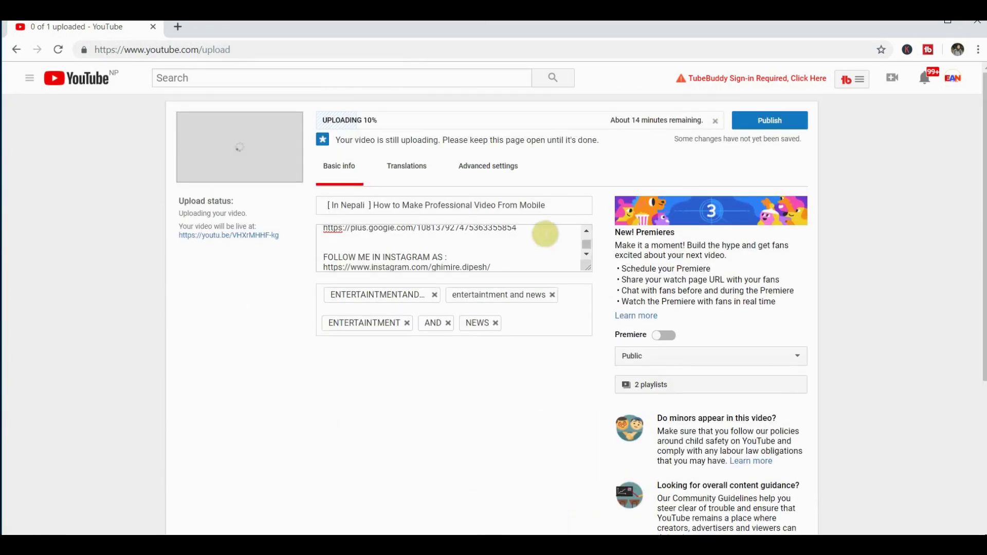
{"action": "left_click", "coordinate": [557, 211]}
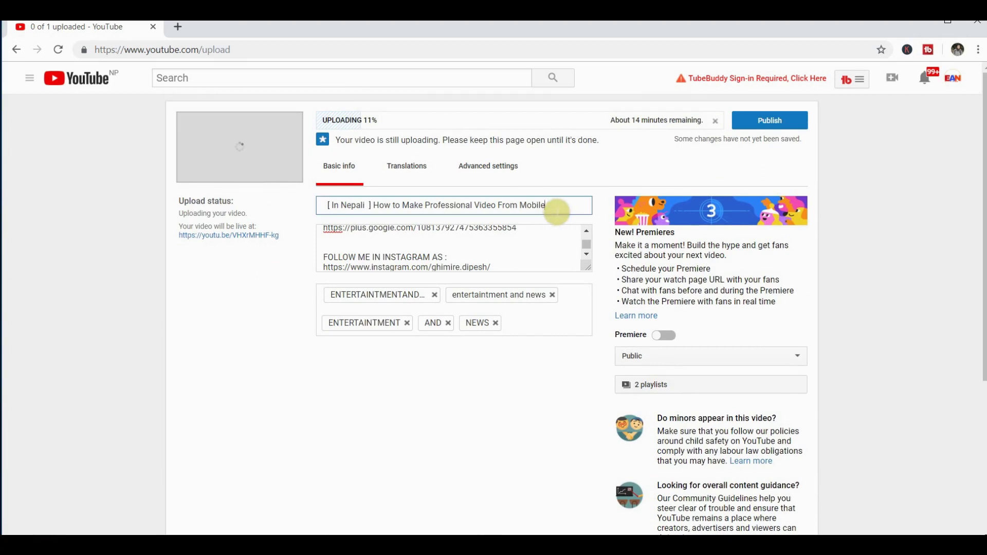
{"action": "left_click", "coordinate": [178, 27]}
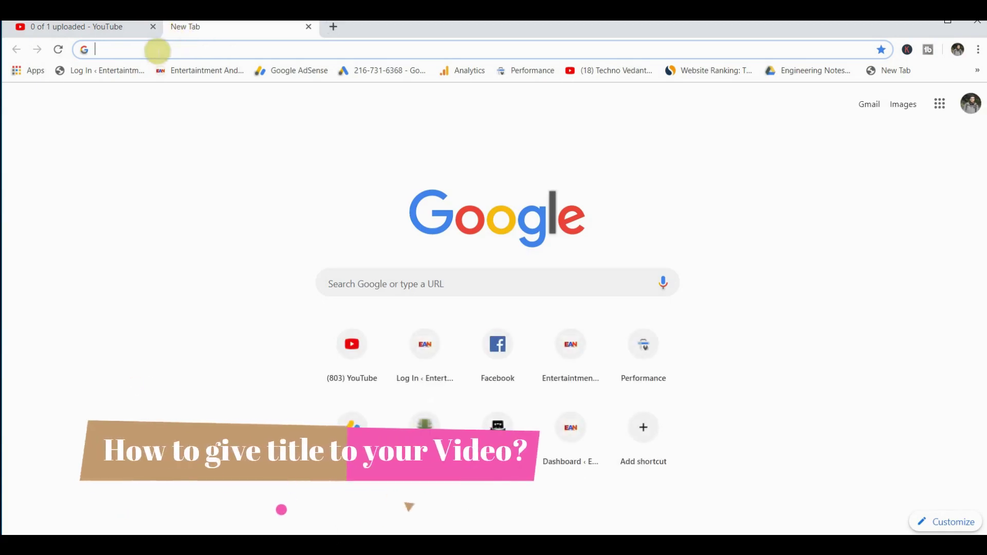
{"action": "left_click", "coordinate": [352, 352]}
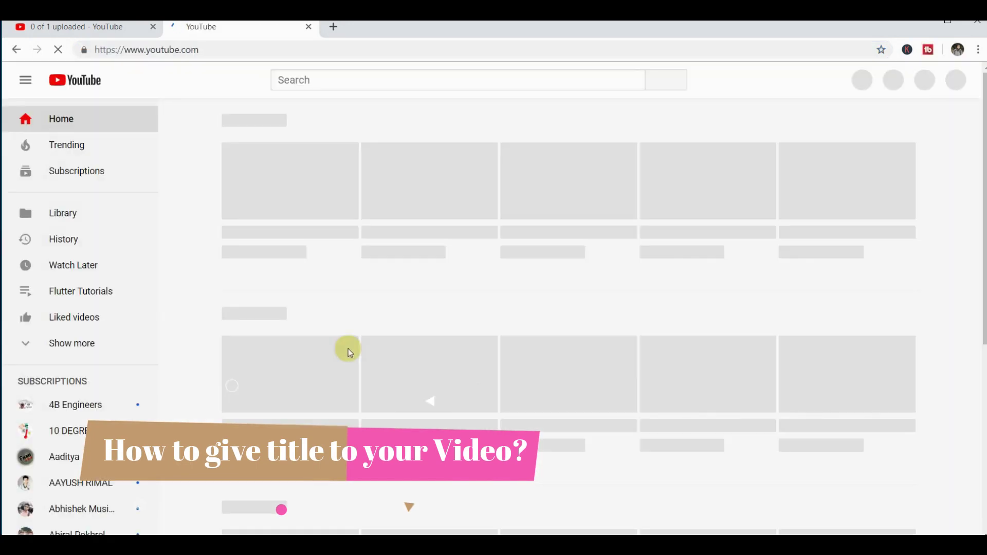
Enter "how to make a professional video from mobi" in the YouTube search to check title suggestions.
{"action": "left_click", "coordinate": [327, 82]}
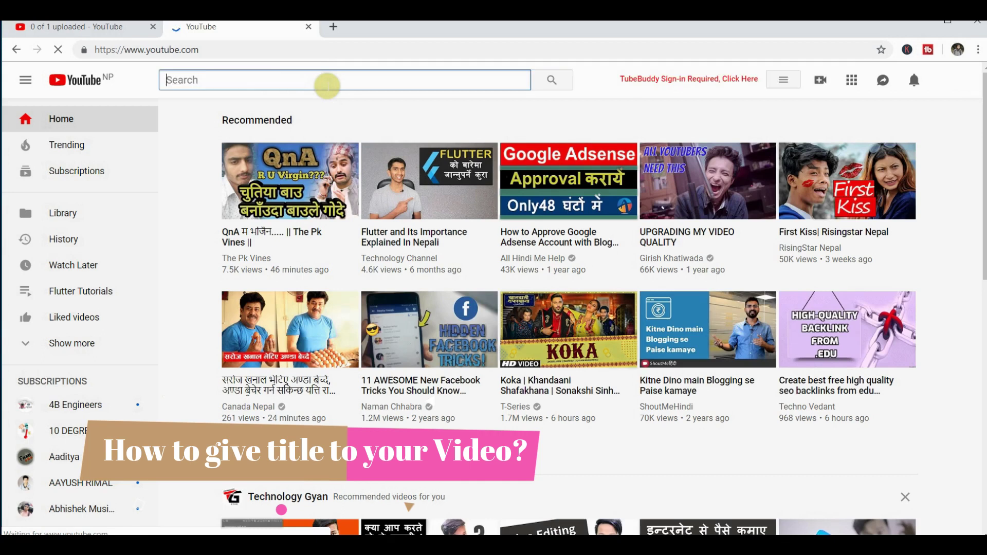
{"action": "type", "text": "how to make"}
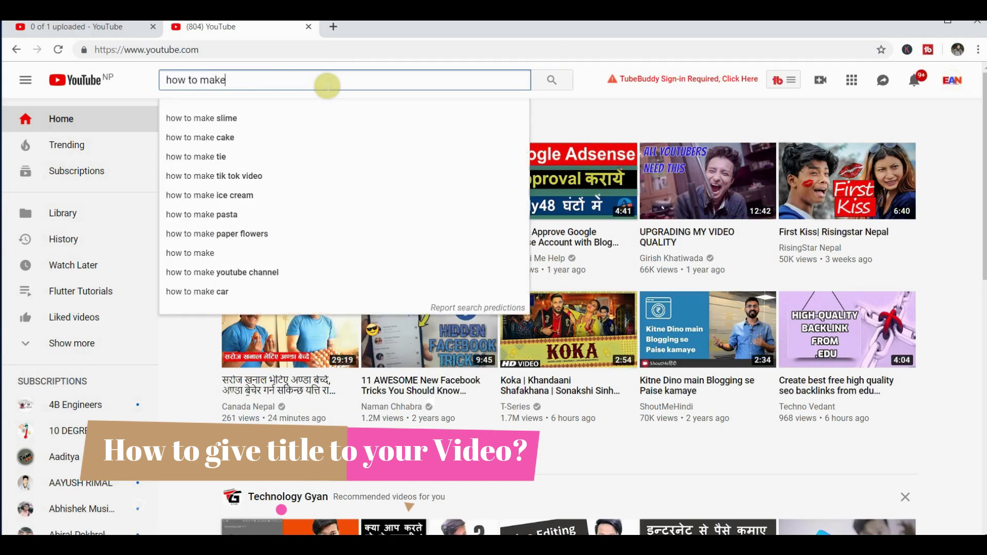
{"action": "type", "text": " a professional"}
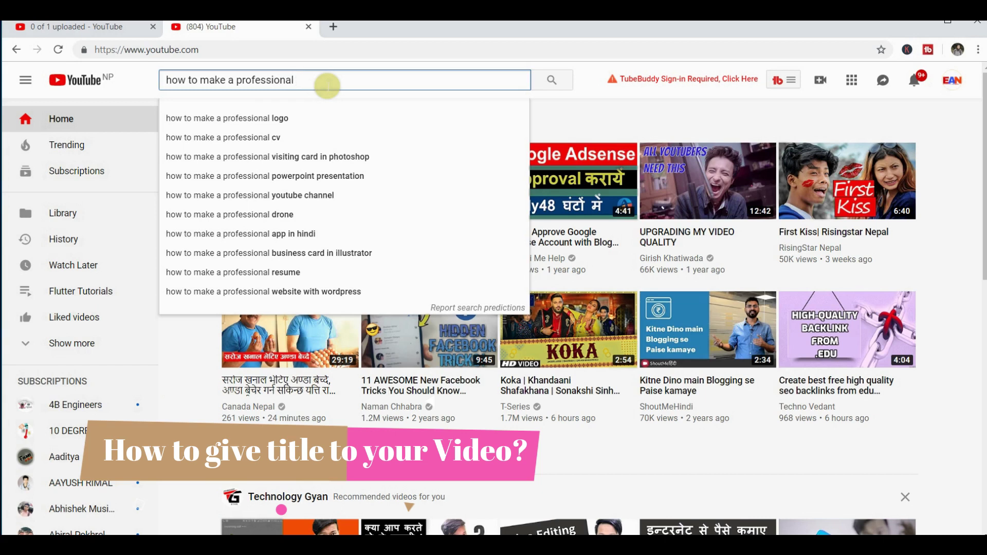
{"action": "type", "text": "video"}
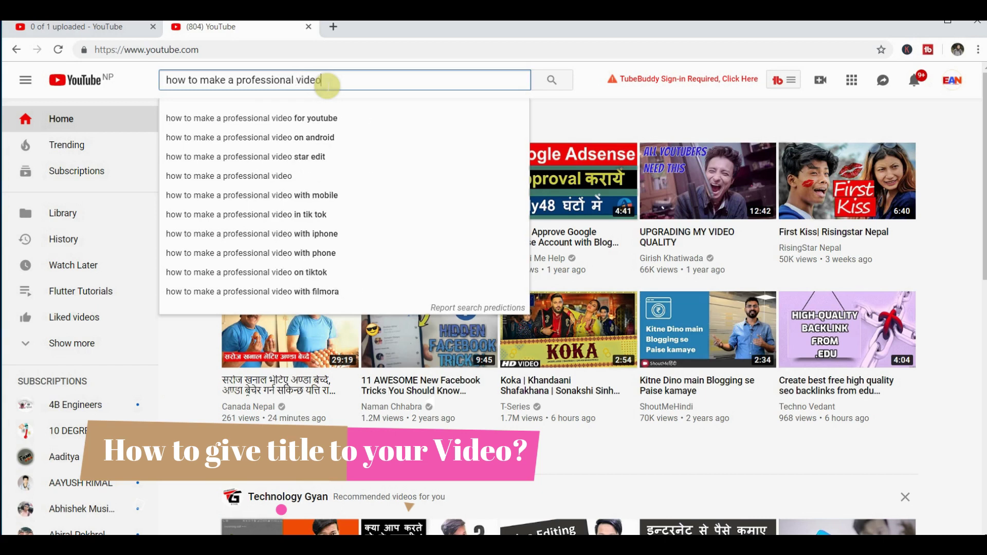
{"action": "type", "text": " from mo"}
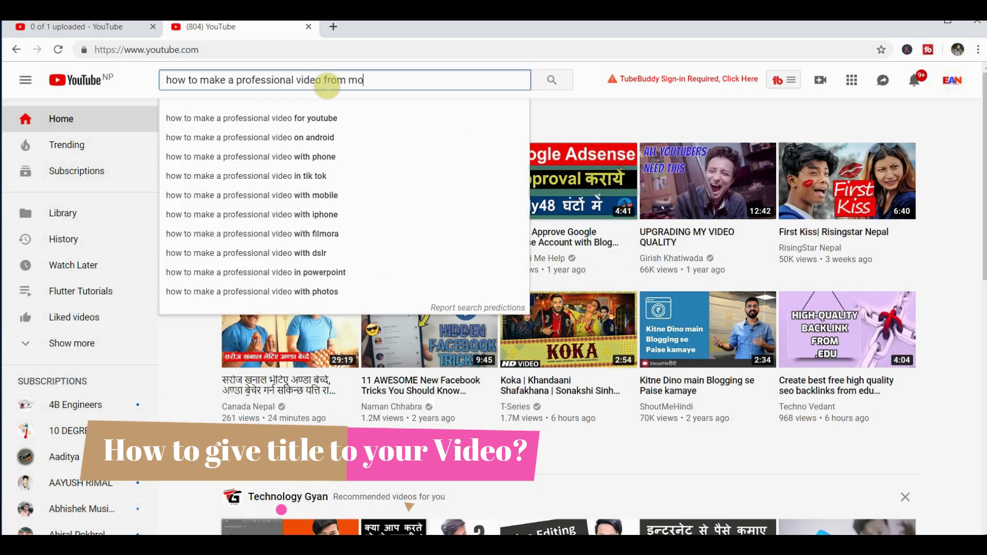
{"action": "type", "text": "bil"}
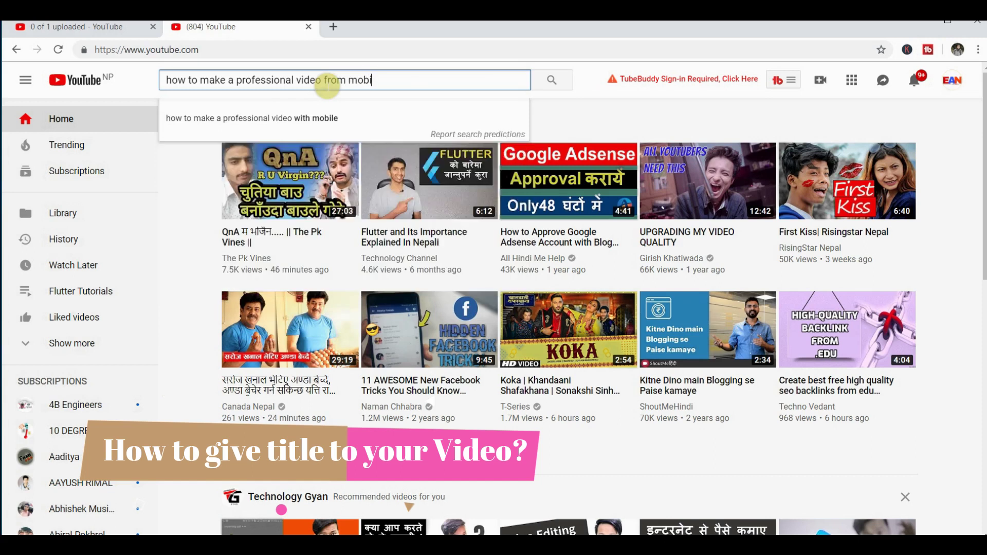
Shorten the search query to "how to make a professional video fro" to compare the suggestions.
{"action": "key", "text": "BackSpace"}
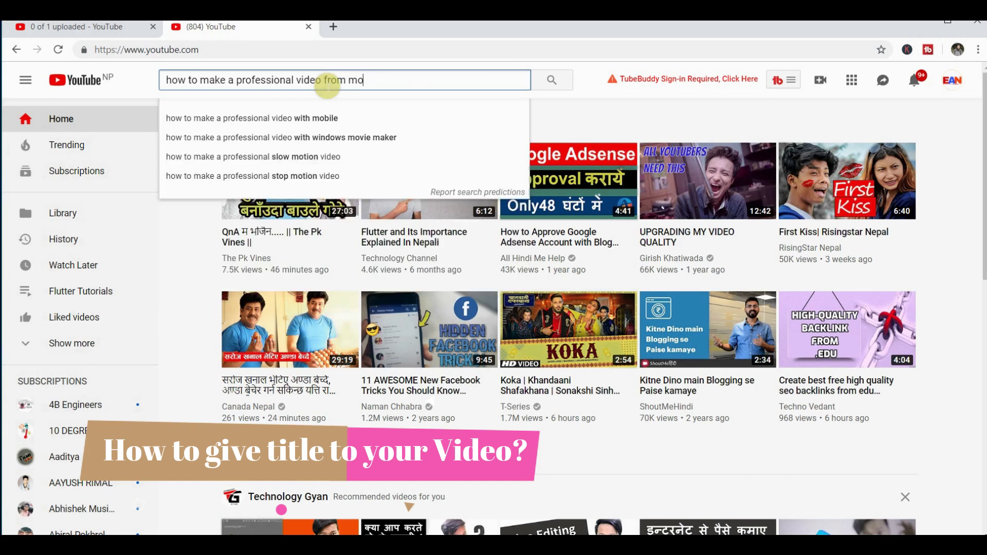
{"action": "key", "text": "BackSpace"}
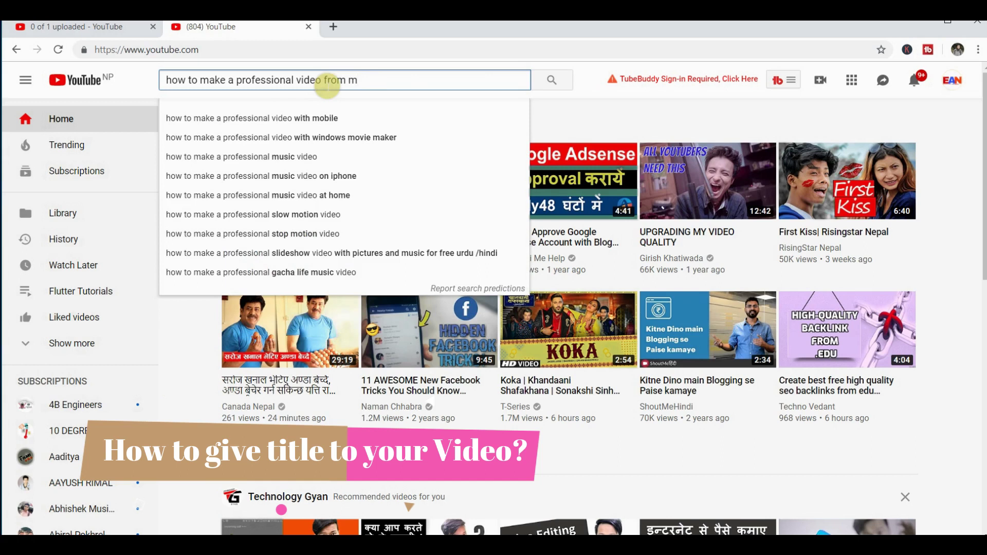
{"action": "key", "text": "BackSpace"}
{"action": "key", "text": "BackSpace"}
{"action": "key", "text": "BackSpace"}
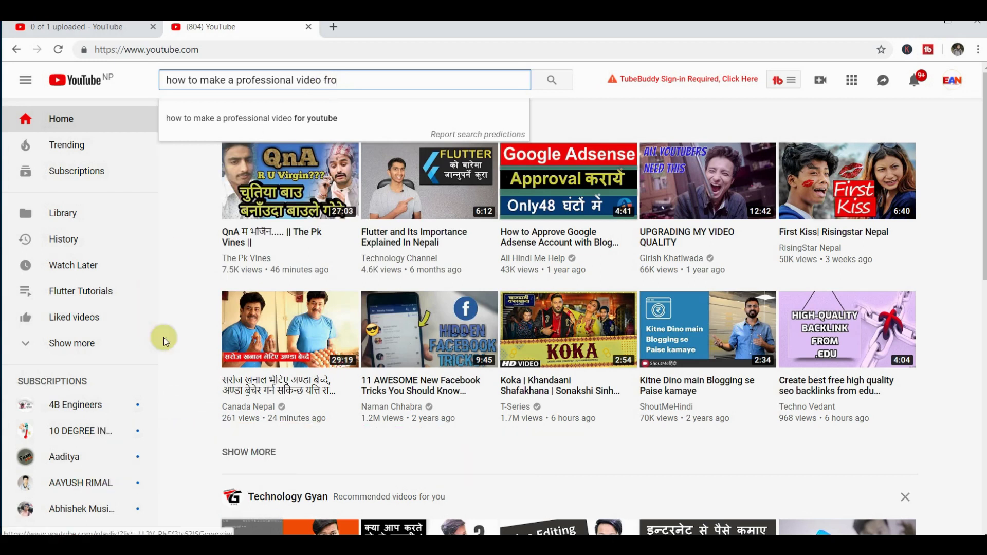
{"action": "scroll", "coordinate": [163, 337], "scroll_direction": "down", "scroll_amount": 6}
{"action": "scroll", "coordinate": [164, 338], "scroll_direction": "down", "scroll_amount": 5}
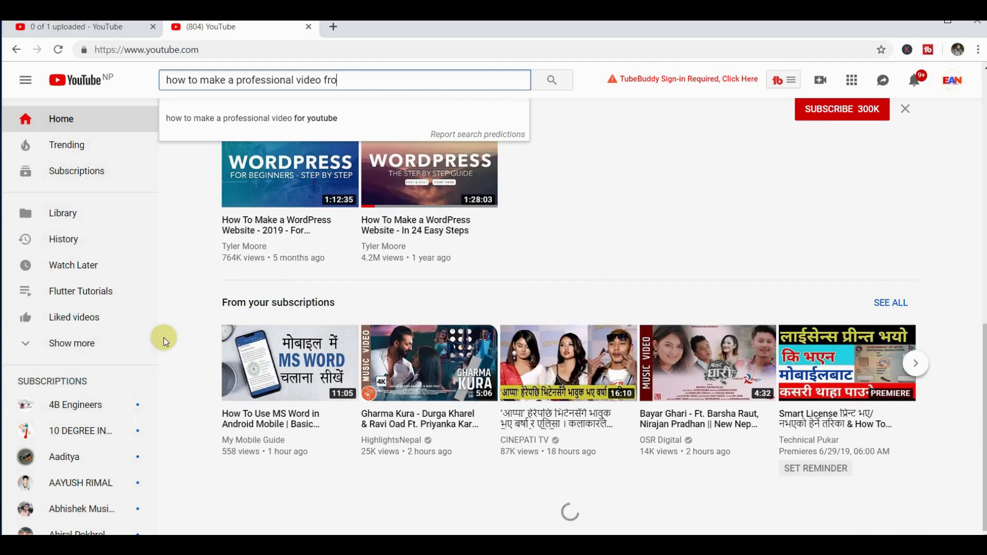
Return to the video upload page, and open the bookmarked Rapidtags Tag Generator in a new browser tab.
{"action": "left_click", "coordinate": [64, 32]}
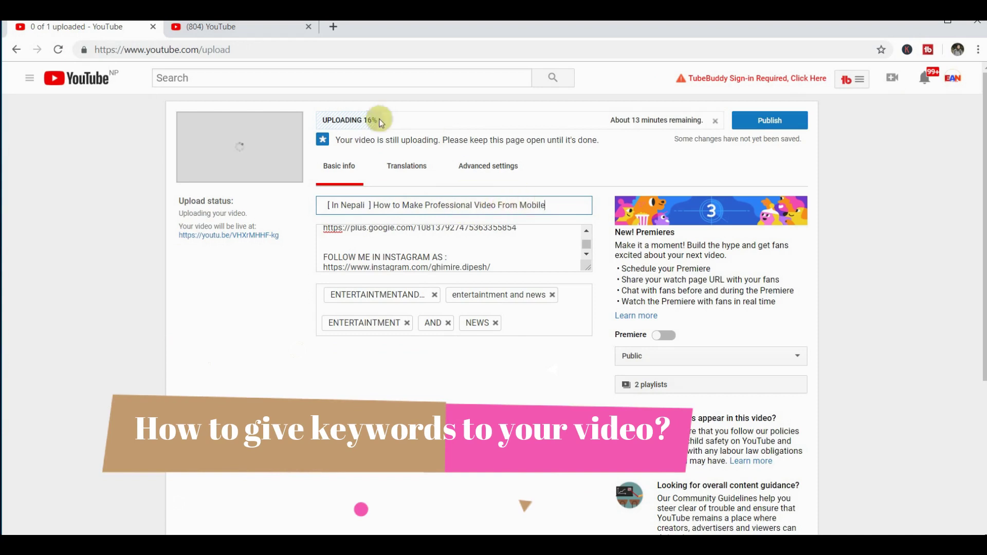
{"action": "left_click", "coordinate": [333, 26]}
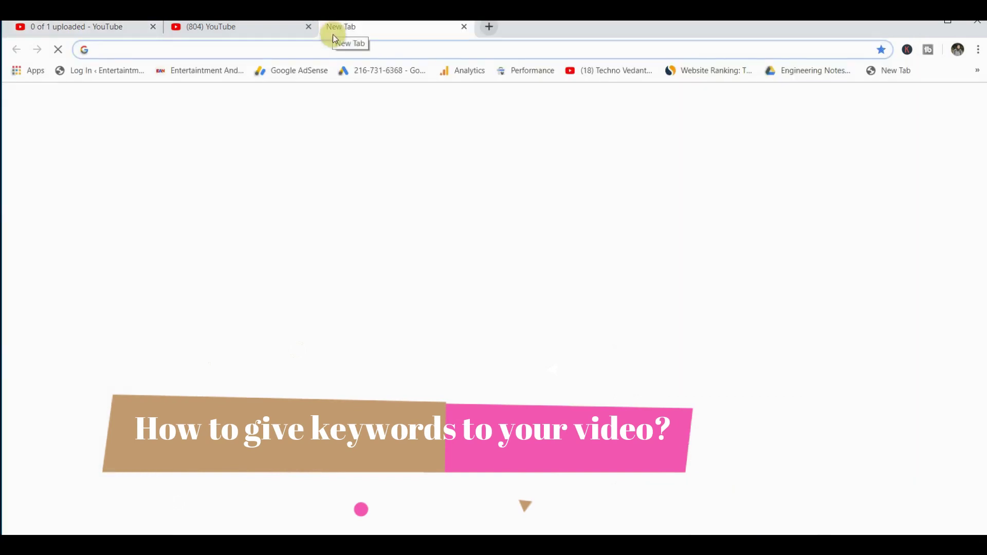
{"action": "left_click", "coordinate": [980, 75]}
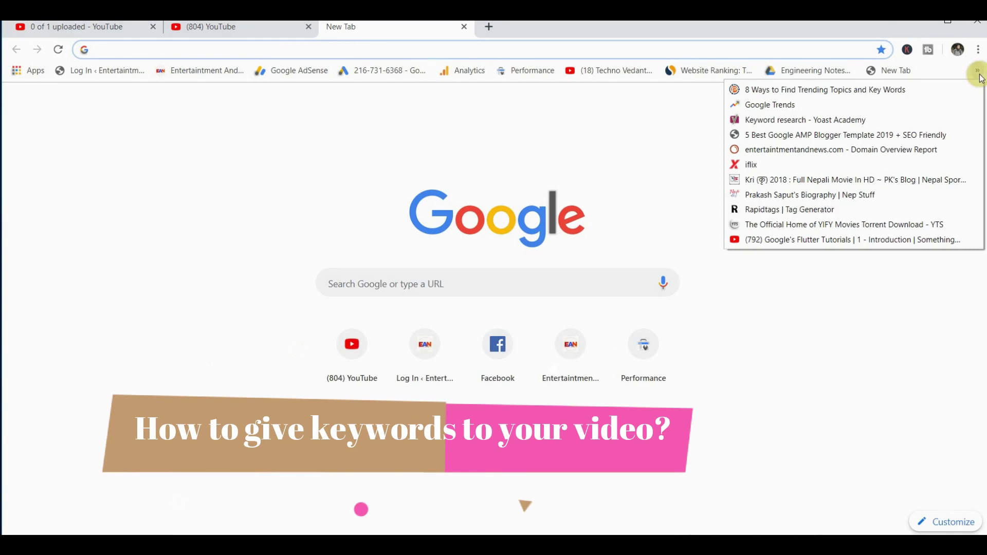
{"action": "left_click", "coordinate": [867, 213]}
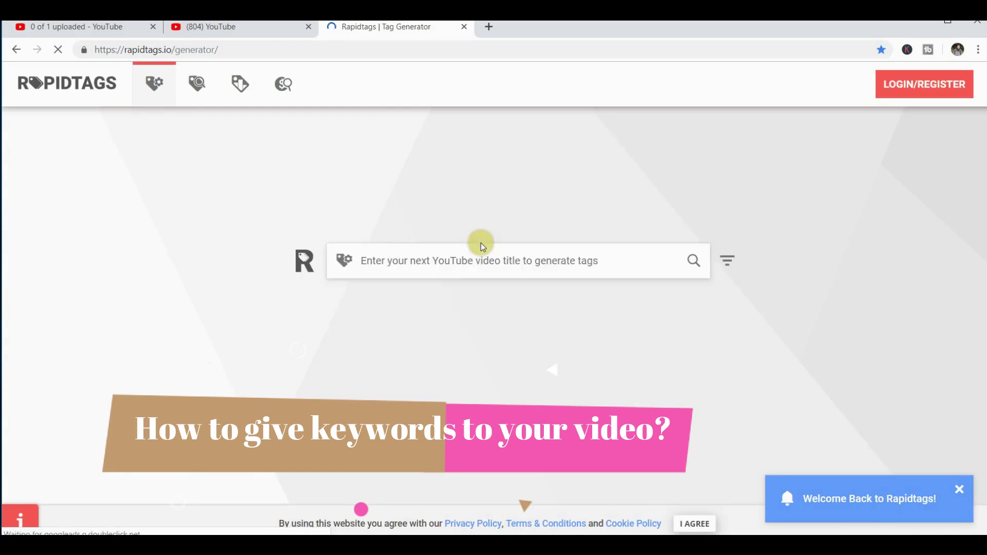
Copy "How to Make Professional Video From Mobile" from the video title and generate tags for it in Rapidtags.
{"action": "left_click", "coordinate": [99, 26]}
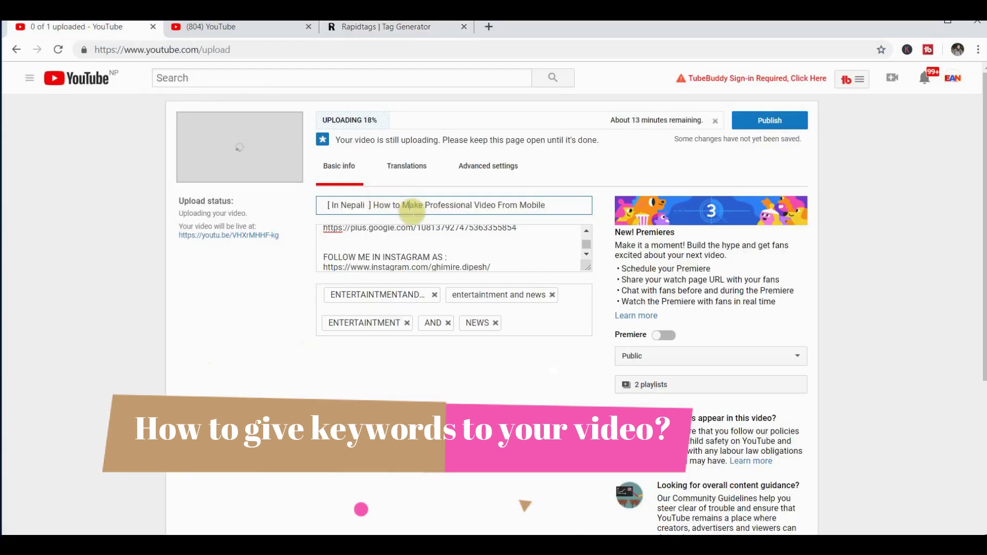
{"action": "left_click_drag", "start_coordinate": [374, 205], "coordinate": [546, 203]}
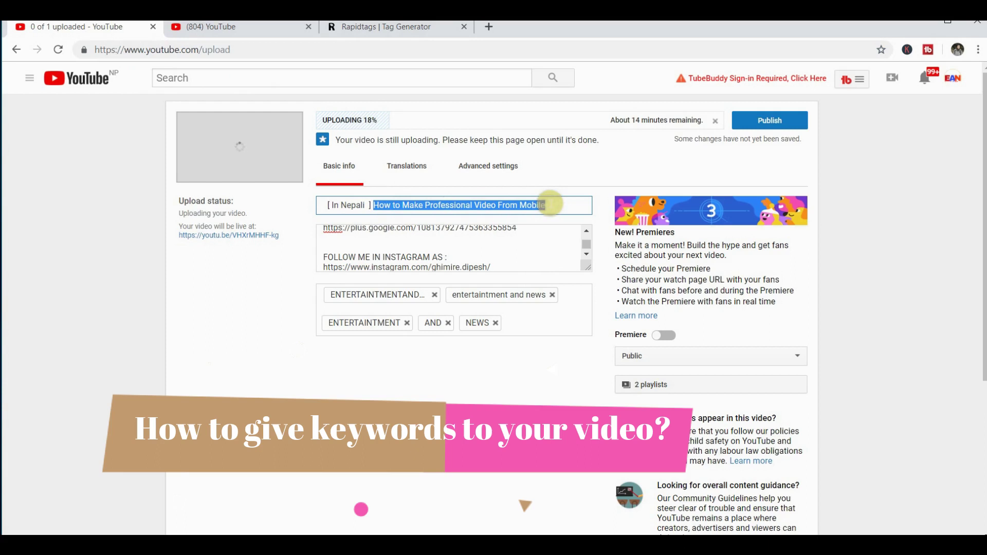
{"action": "left_click", "coordinate": [383, 29]}
{"action": "left_click", "coordinate": [388, 255]}
{"action": "type", "text": "How to Make Professional Video From Mobile"}
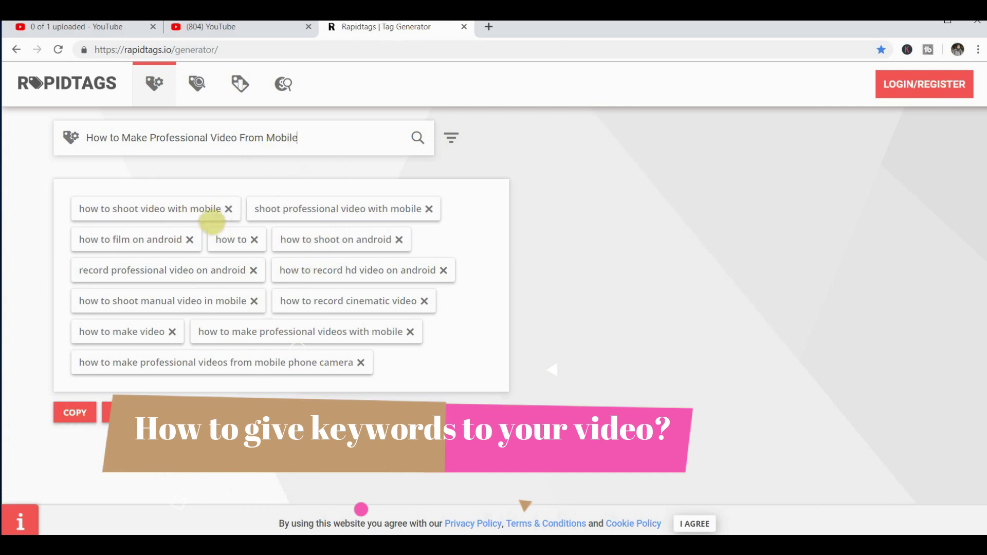
Copy all the generated tags from Rapidtags and paste them into the video's tags on the YouTube upload page.
{"action": "left_click", "coordinate": [77, 414]}
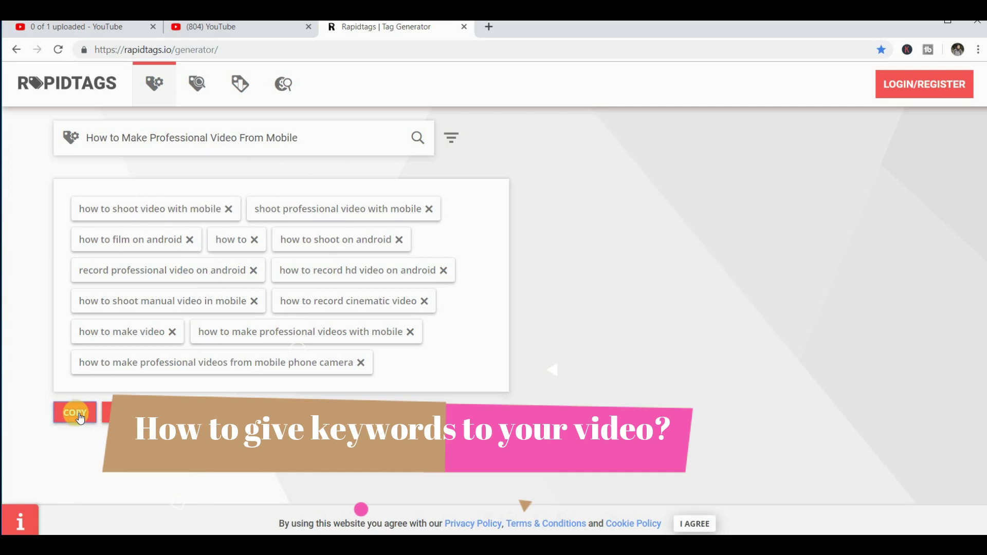
{"action": "left_click", "coordinate": [99, 26]}
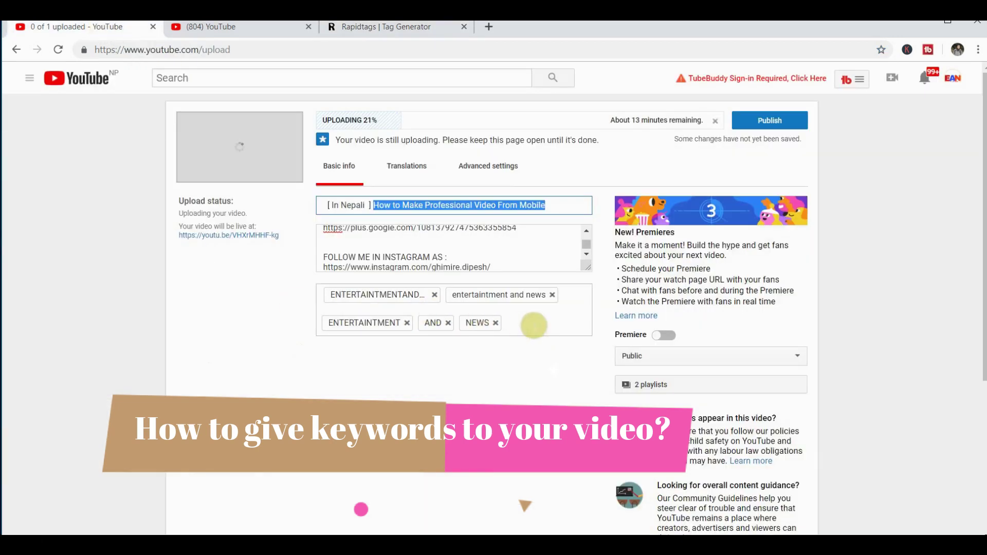
{"action": "left_click", "coordinate": [532, 325]}
{"action": "key", "text": "ctrl+v"}
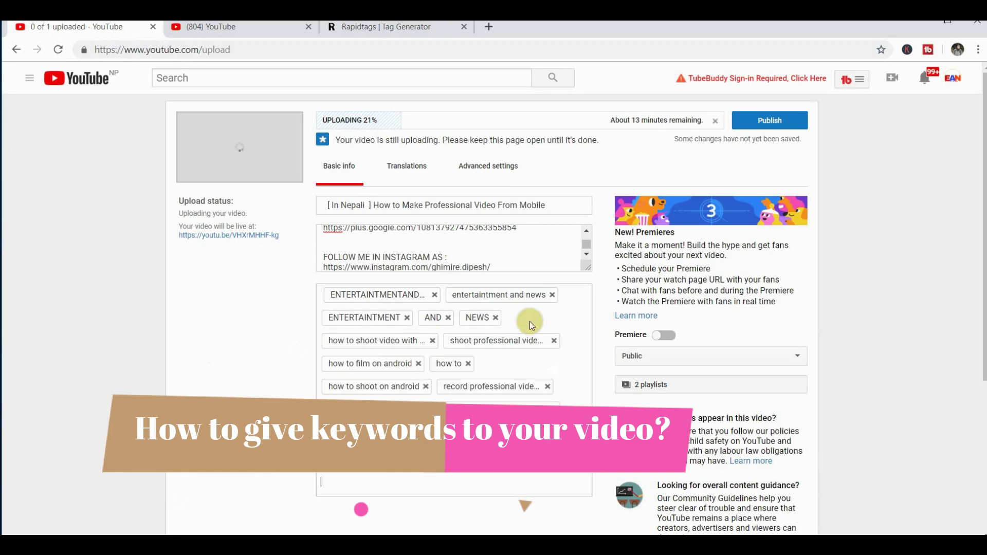
Remove the single-word tags ENTERTAINMENT, AND and NEWS from the video's tags.
{"action": "left_click", "coordinate": [407, 319]}
{"action": "left_click", "coordinate": [354, 319]}
{"action": "left_click", "coordinate": [358, 319]}
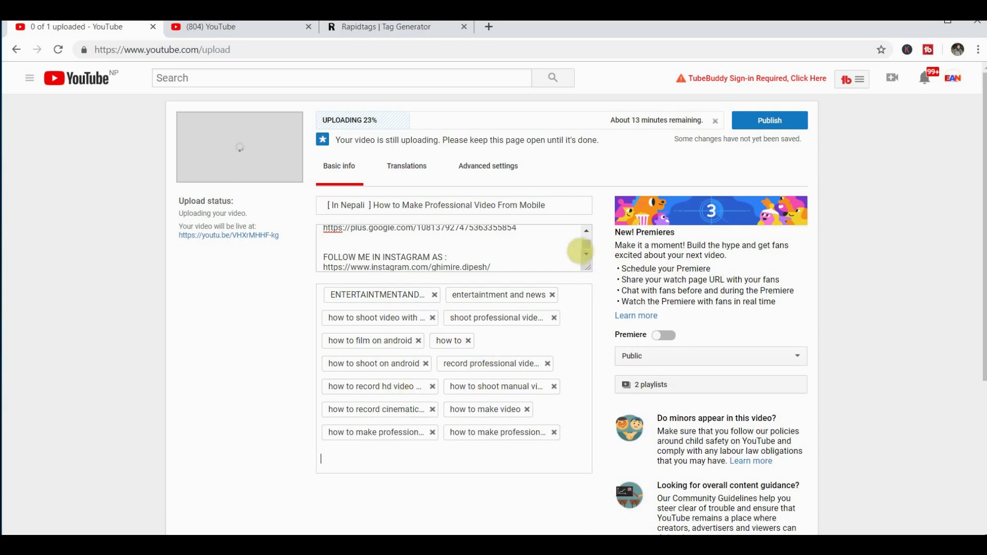
Under the description's first line, add the text "Hello everyone welcome to our new youtube video .In this video i have mentioned".
{"action": "left_click", "coordinate": [587, 232]}
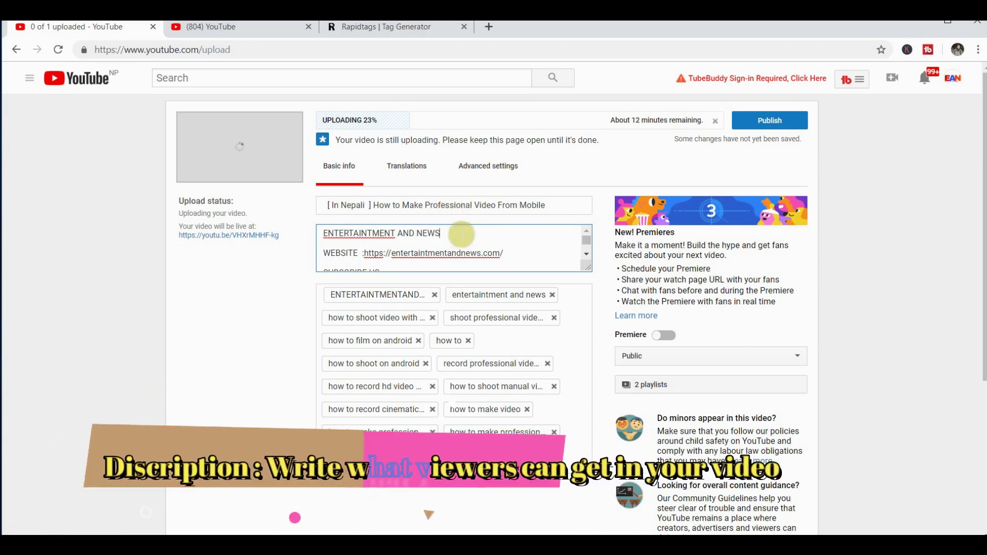
{"action": "key", "text": "Return"}
{"action": "key", "text": "Return"}
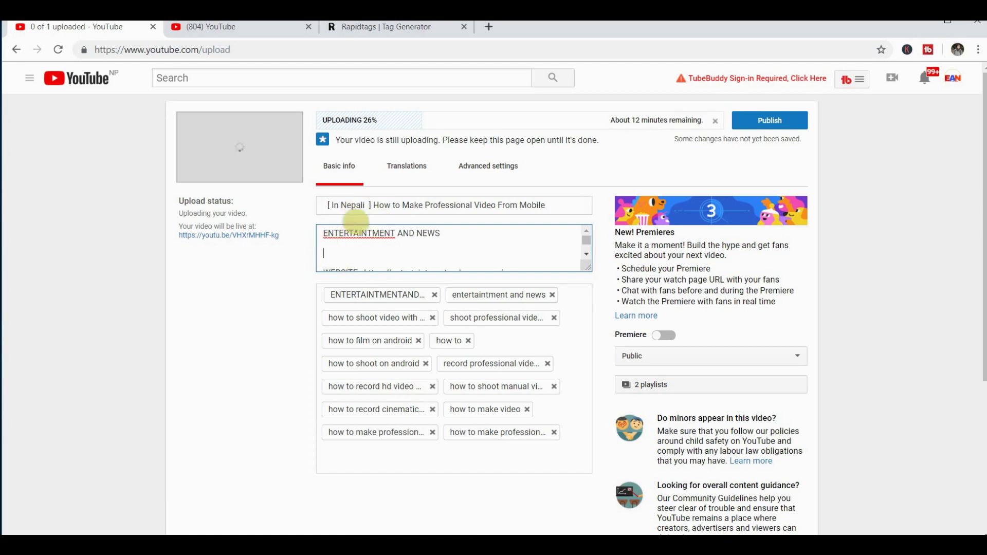
{"action": "type", "text": "Hello everyone we"}
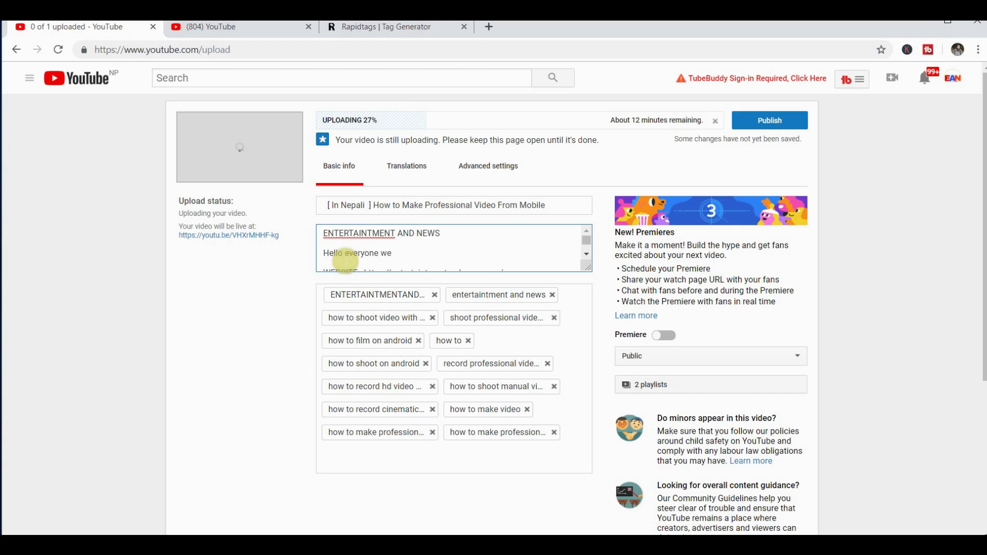
{"action": "type", "text": "lcome to our new youtube video fr"}
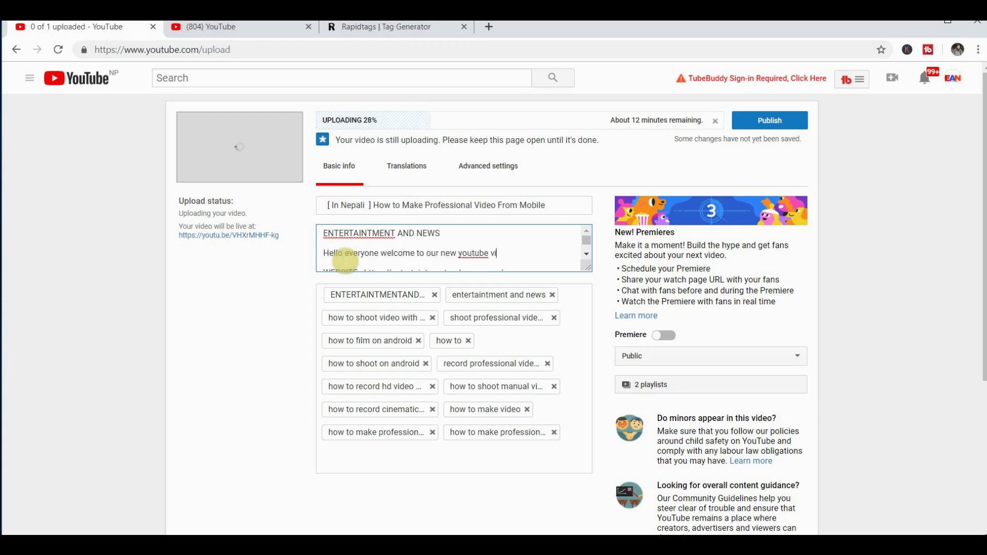
{"action": "key", "text": "BackSpace"}
{"action": "key", "text": "BackSpace"}
{"action": "type", "text": ".In this video i have mentioned to"}
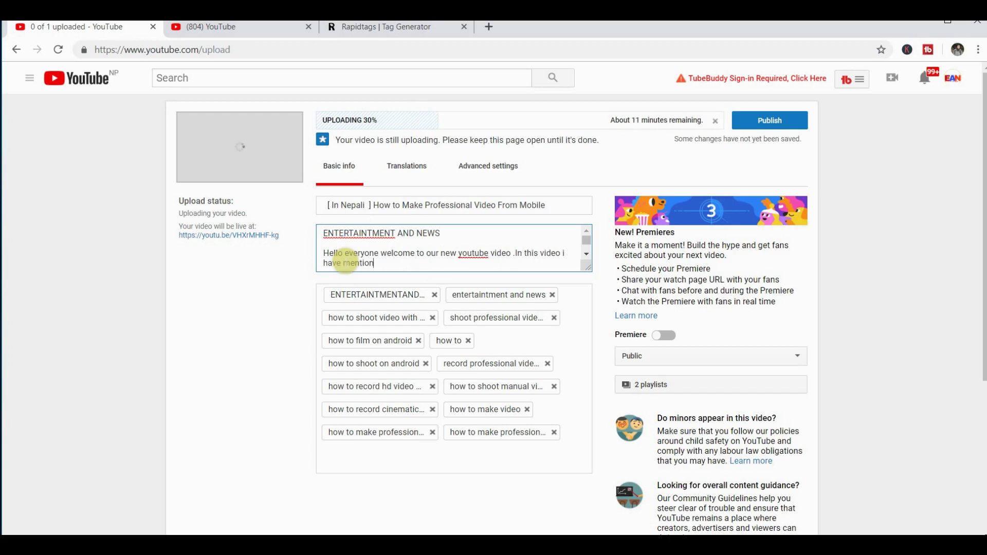
{"action": "key", "text": "BackSpace"}
{"action": "key", "text": "BackSpace"}
{"action": "key", "text": "BackSpace"}
Complete the description's opening paragraph with "how to make a professional video from mobile.".
{"action": "type", "text": "how to properly"}
{"action": "key", "text": "BackSpace"}
{"action": "key", "text": "BackSpace"}
{"action": "key", "text": "BackSpace"}
{"action": "key", "text": "BackSpace"}
{"action": "key", "text": "BackSpace"}
{"action": "key", "text": "BackSpace"}
{"action": "key", "text": "BackSpace"}
{"action": "key", "text": "BackSpace"}
{"action": "type", "text": "make a professional video from"}
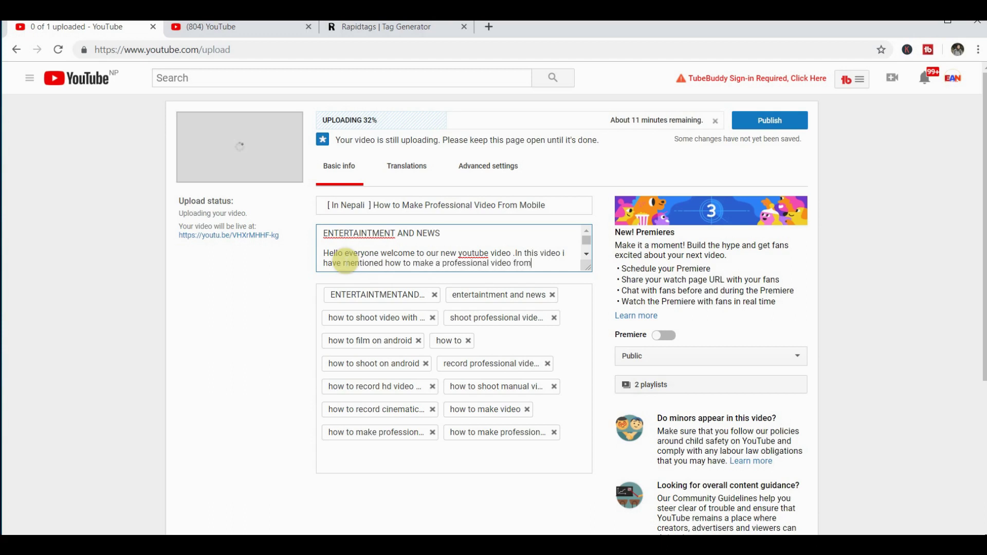
{"action": "type", "text": " mobile."}
Add a new description paragraph: "Dear friends after watching the video you can give us a feedback also share with your friends.".
{"action": "key", "text": "Return"}
{"action": "key", "text": "Return"}
{"action": "type", "text": "Dear friends "}
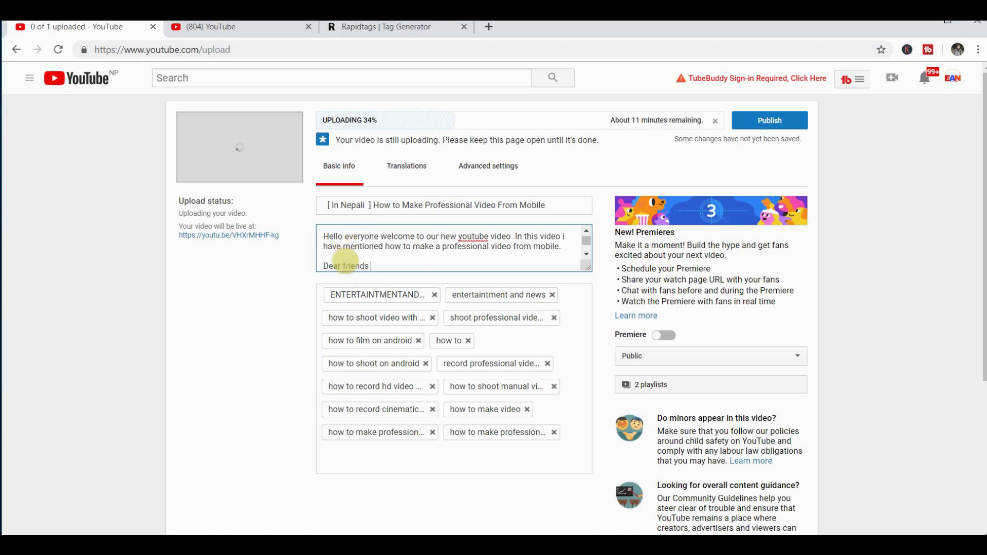
{"action": "type", "text": "after watching the "}
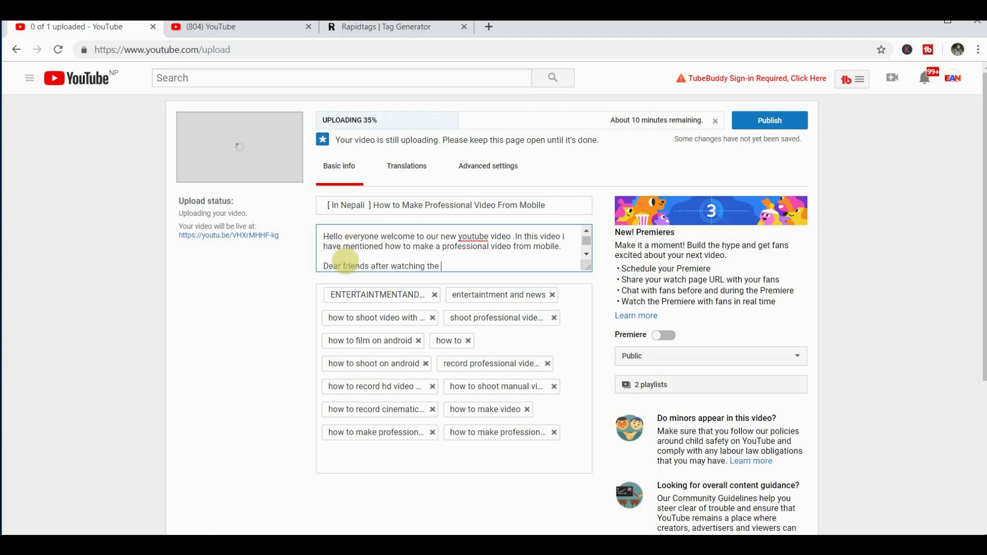
{"action": "type", "text": "video you can give us a feedback an"}
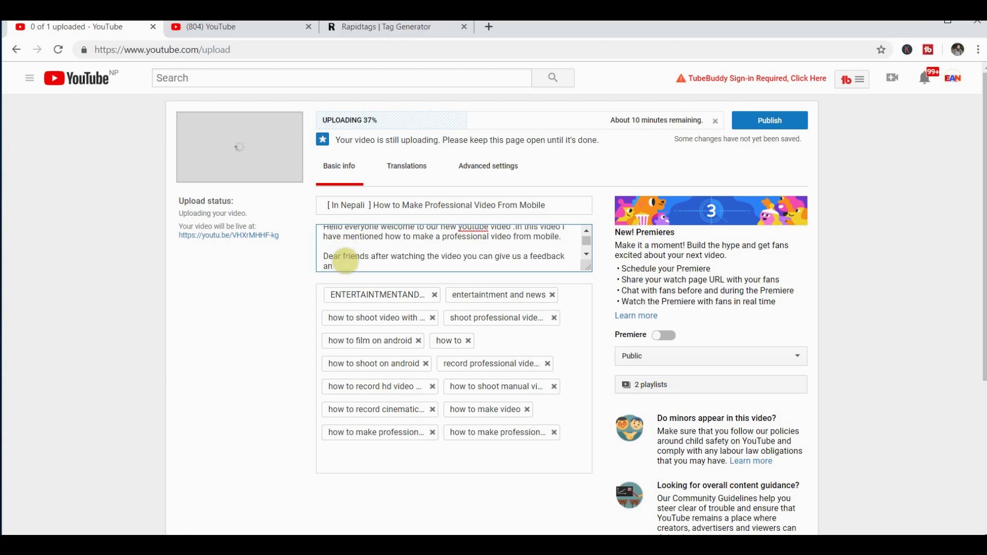
{"action": "key", "text": "BackSpace"}
{"action": "type", "text": "lso share with your friends."}
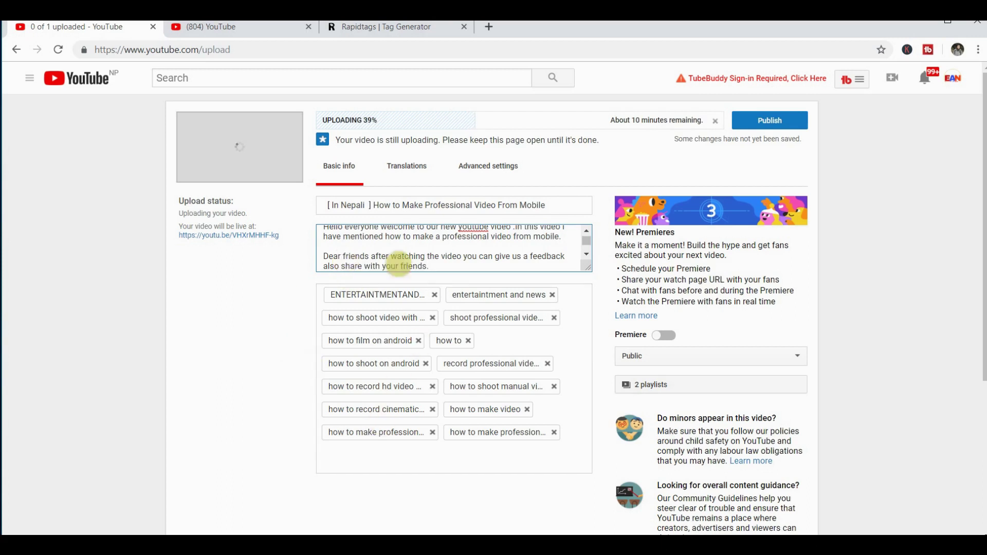
Review the written description, the tags and the remaining basic options on the upload page.
{"action": "scroll", "coordinate": [442, 253], "scroll_direction": "up", "scroll_amount": 1}
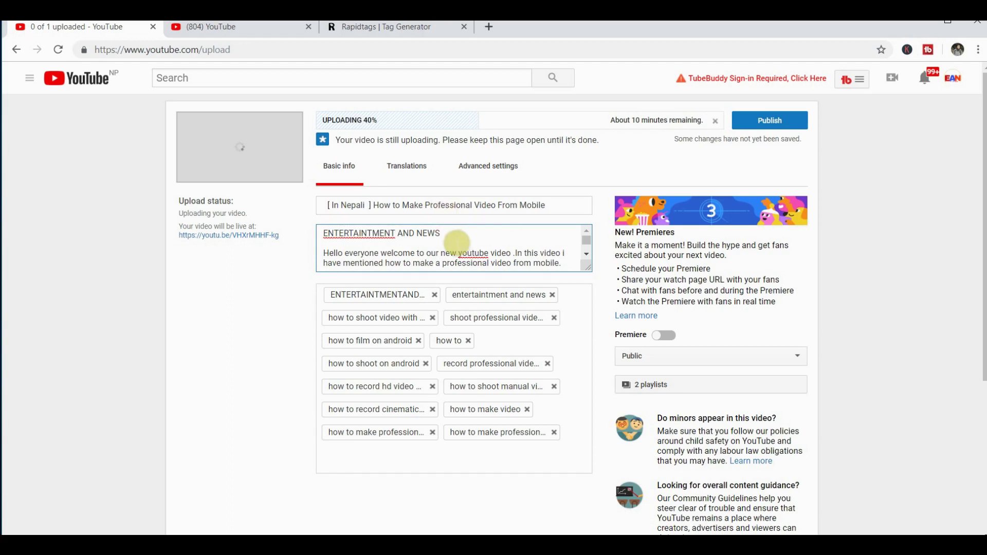
{"action": "scroll", "coordinate": [457, 241], "scroll_direction": "down", "scroll_amount": 2}
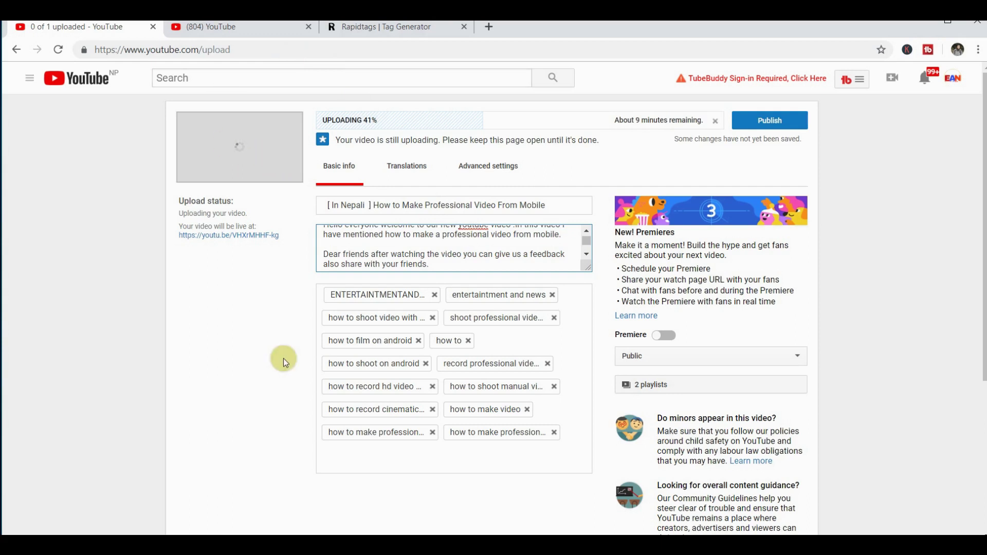
{"action": "scroll", "coordinate": [283, 359], "scroll_direction": "down", "scroll_amount": 3}
{"action": "scroll", "coordinate": [283, 359], "scroll_direction": "down", "scroll_amount": 1}
{"action": "scroll", "coordinate": [283, 359], "scroll_direction": "up", "scroll_amount": 3}
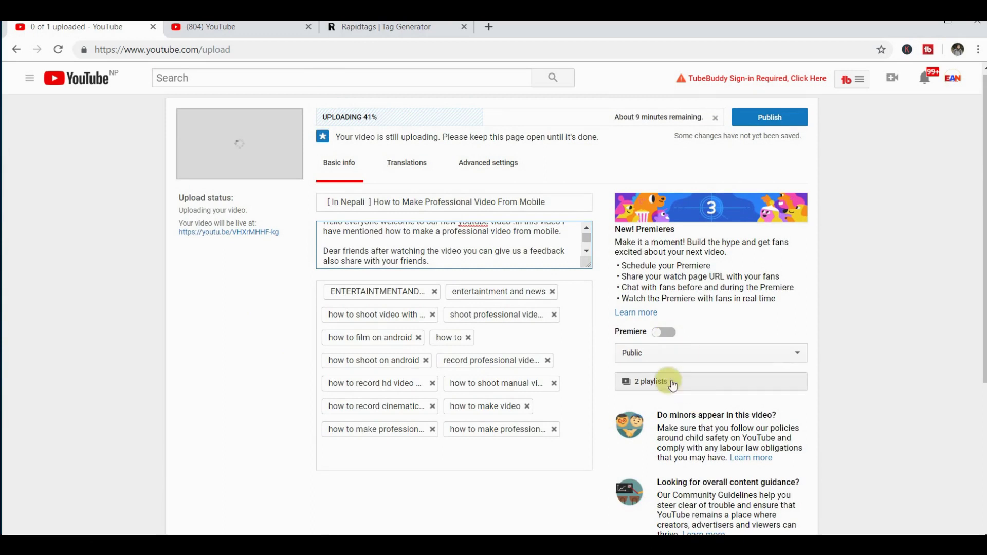
{"action": "scroll", "coordinate": [871, 341], "scroll_direction": "down", "scroll_amount": 2}
{"action": "scroll", "coordinate": [872, 341], "scroll_direction": "up", "scroll_amount": 2}
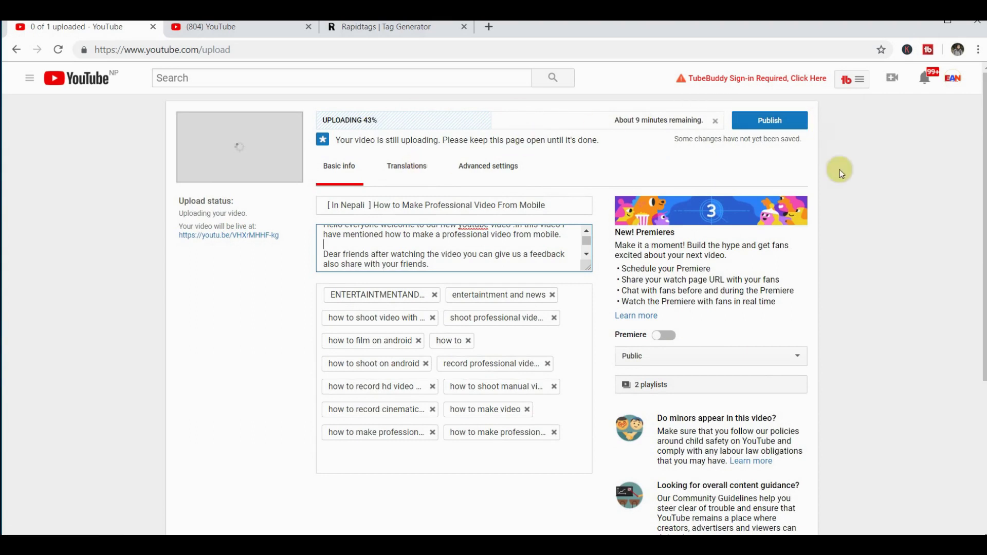
Look over the video's translation and advanced settings, and return to its basic info.
{"action": "left_click", "coordinate": [406, 164]}
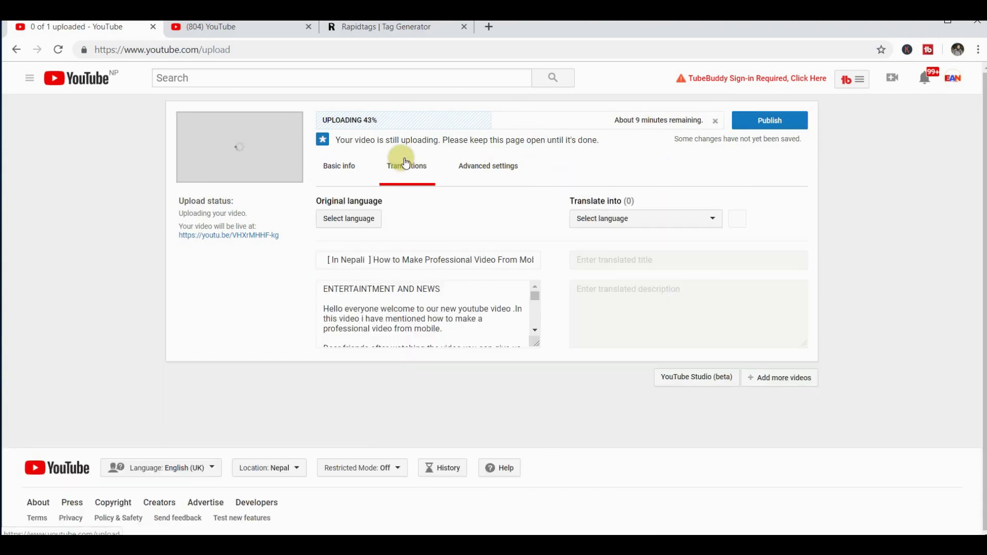
{"action": "left_click", "coordinate": [469, 166]}
{"action": "left_click", "coordinate": [346, 170]}
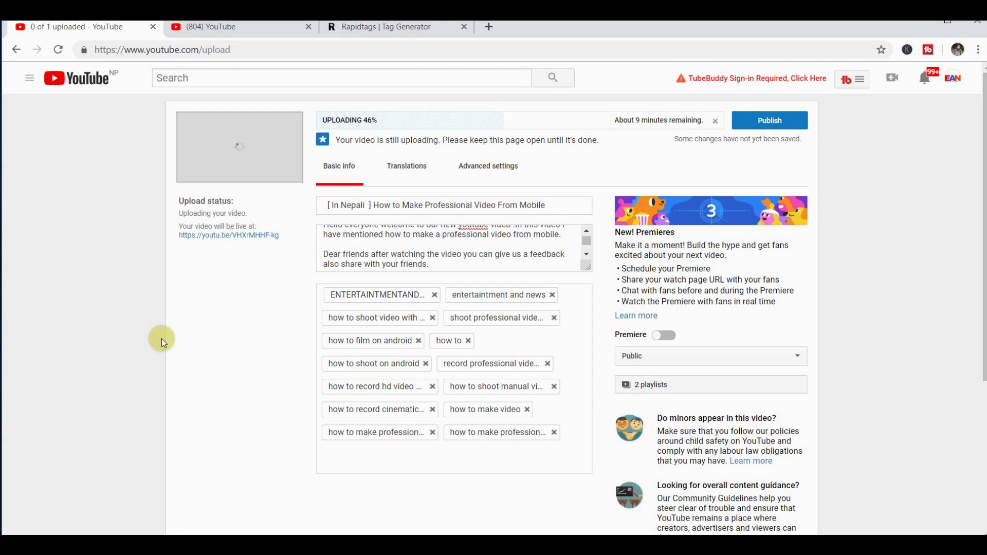
{"action": "scroll", "coordinate": [130, 281], "scroll_direction": "down", "scroll_amount": 5}
{"action": "scroll", "coordinate": [131, 281], "scroll_direction": "up", "scroll_amount": 5}
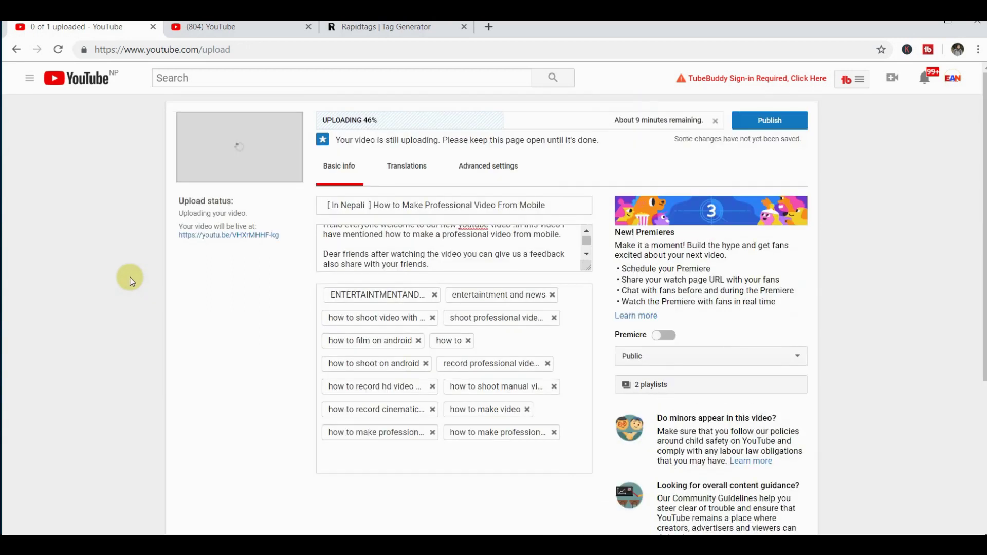